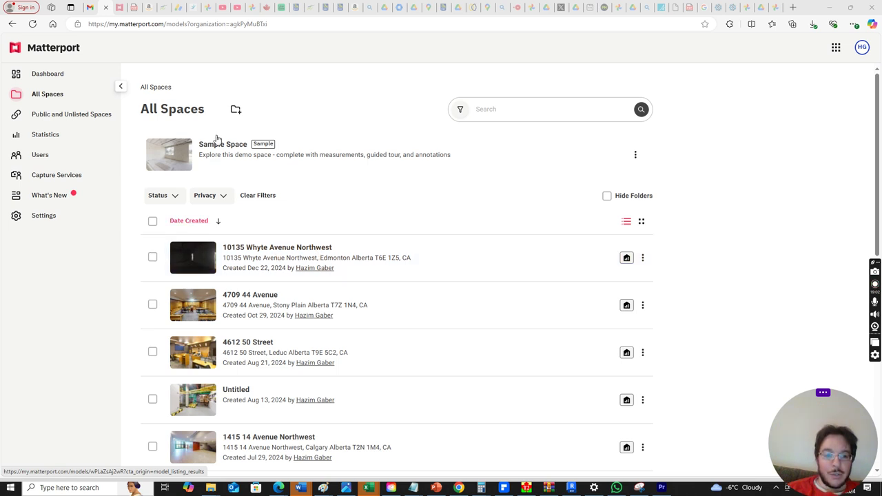
- Open the newest space at the top of the All Spaces list
{"action": "left_click", "coordinate": [202, 263]}
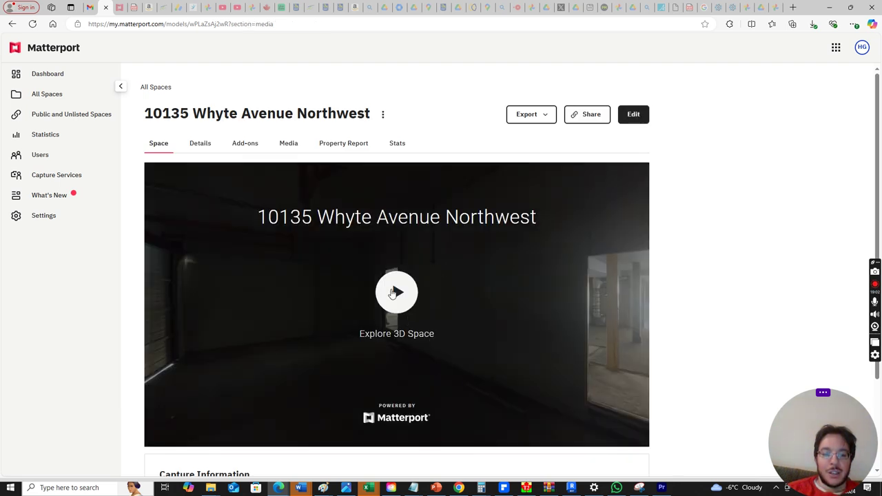
- Start the 3D tour, look around inside, then view the zoomed floor plan and tilted dollhouse
{"action": "left_click", "coordinate": [394, 293]}
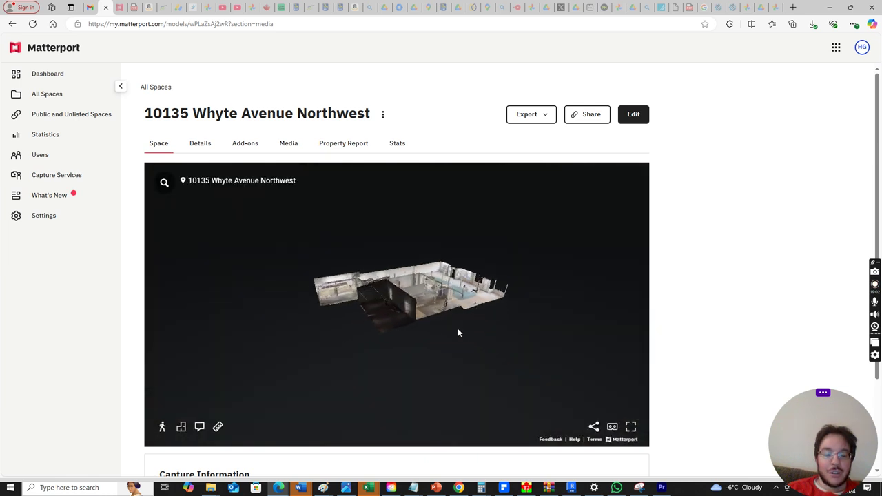
{"action": "left_click", "coordinate": [444, 324]}
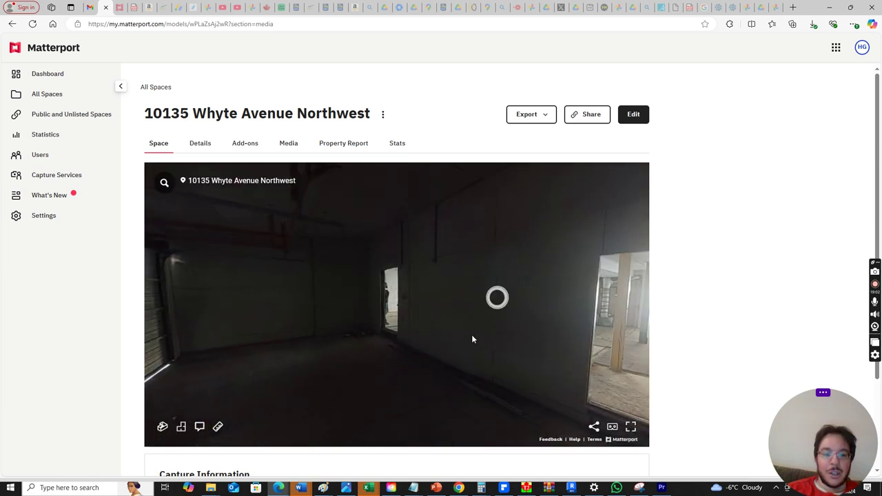
{"action": "left_click_drag", "start_coordinate": [489, 335], "coordinate": [388, 294]}
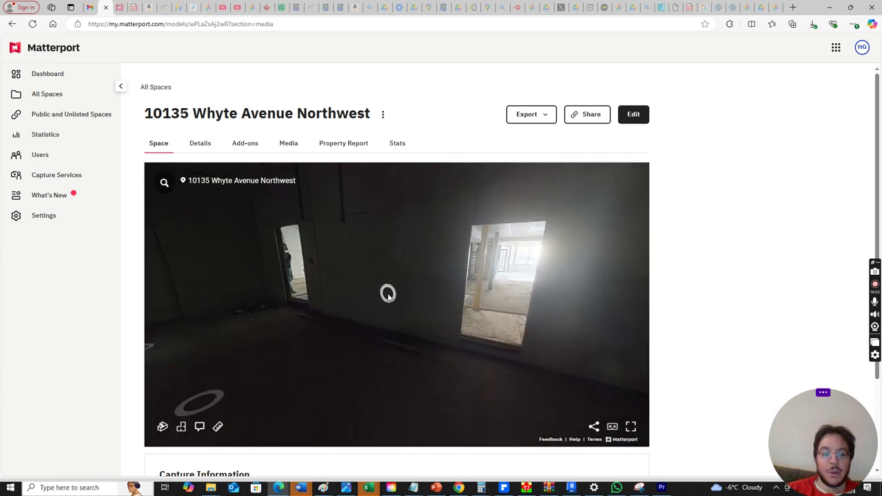
{"action": "left_click", "coordinate": [182, 429]}
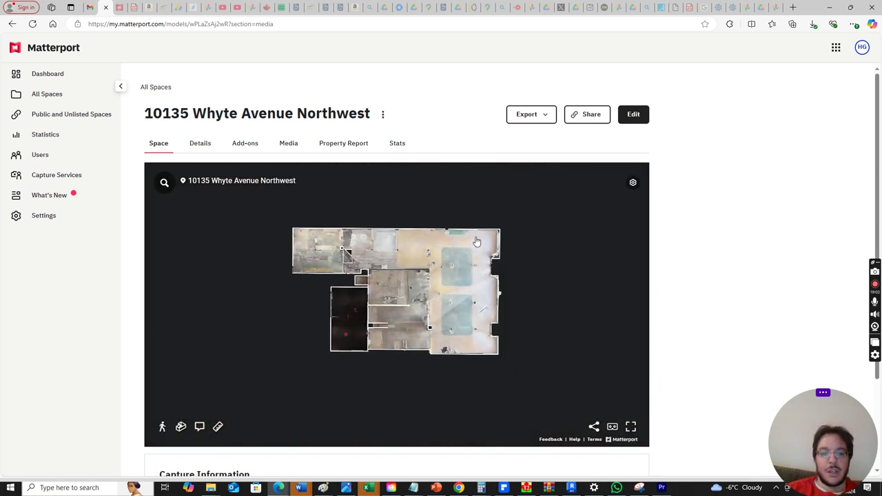
{"action": "scroll", "coordinate": [475, 253], "scroll_direction": "up", "scroll_amount": 3}
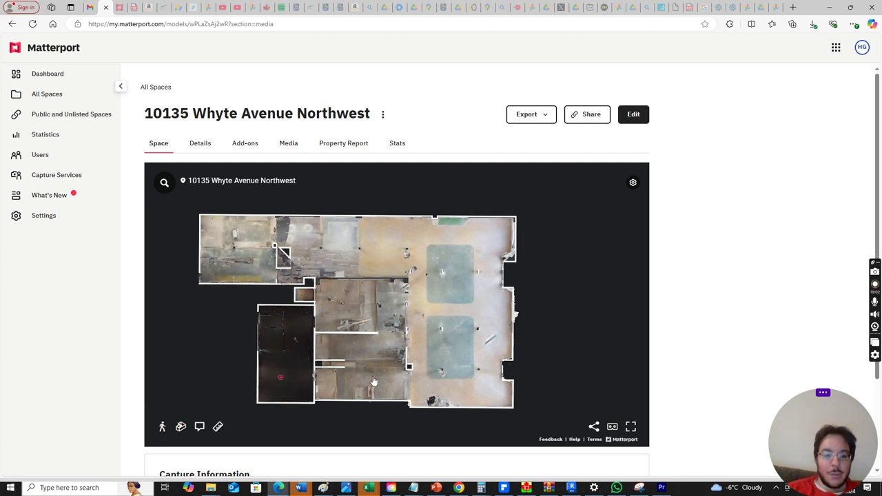
{"action": "left_click", "coordinate": [180, 427]}
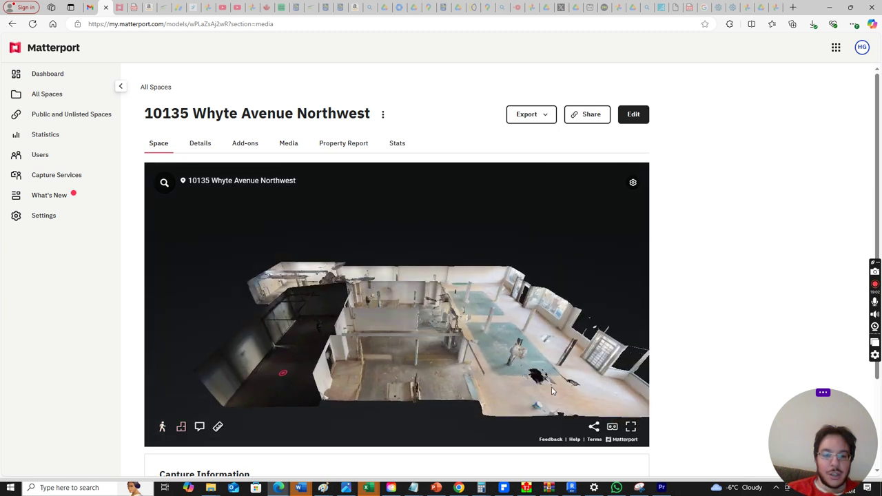
{"action": "left_click_drag", "start_coordinate": [449, 386], "coordinate": [427, 316]}
- Walk from the dollhouse through the blue-carpeted pillared room to the dark columns, then return overhead
{"action": "left_click", "coordinate": [428, 317]}
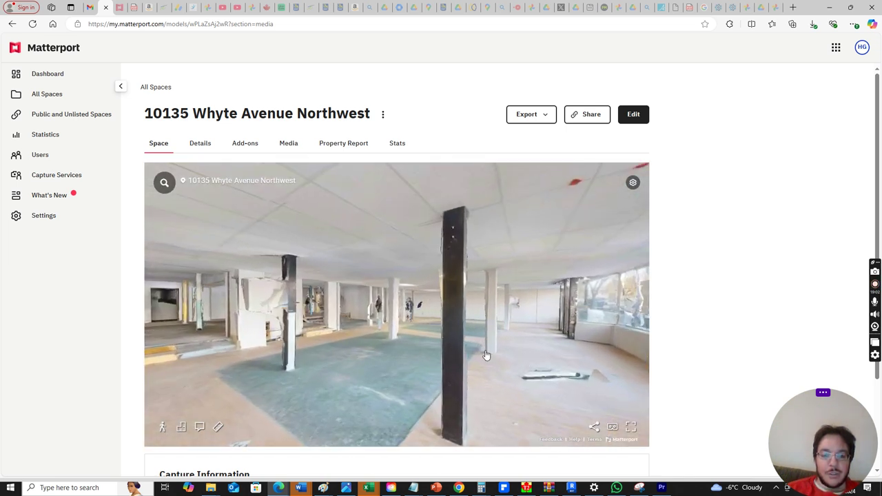
{"action": "left_click", "coordinate": [534, 339]}
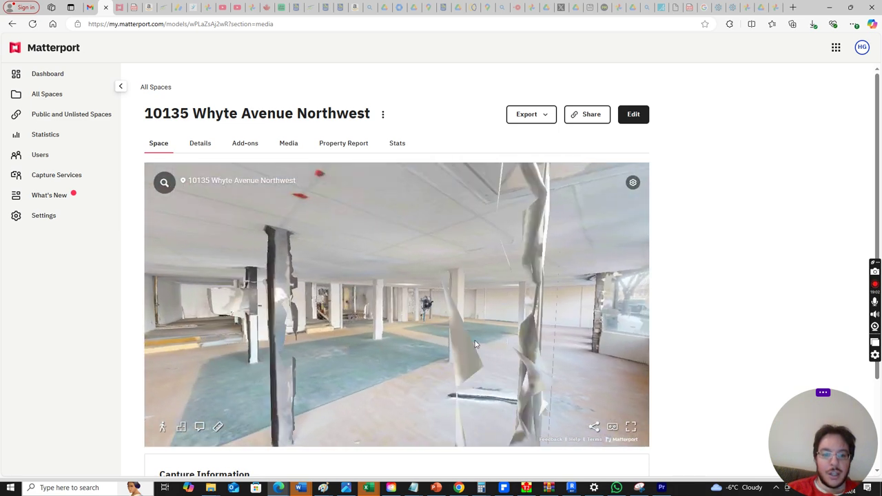
{"action": "left_click_drag", "start_coordinate": [419, 374], "coordinate": [353, 360]}
{"action": "left_click", "coordinate": [354, 360]}
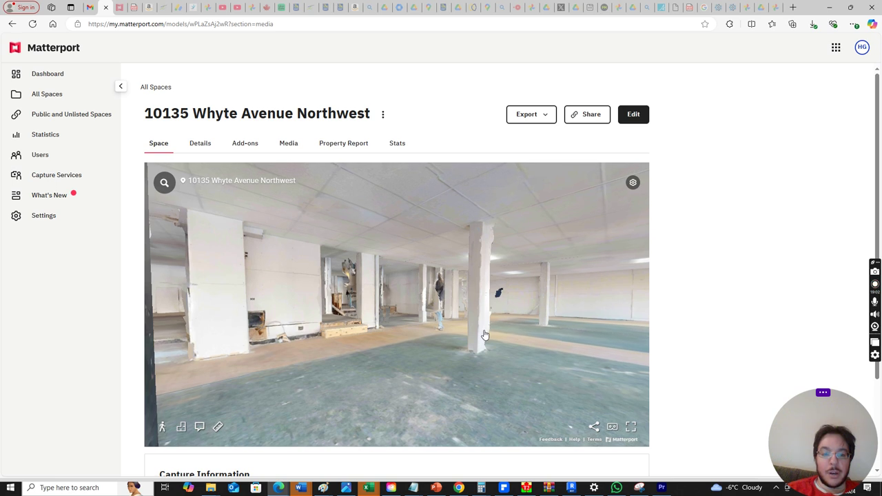
{"action": "left_click", "coordinate": [484, 326]}
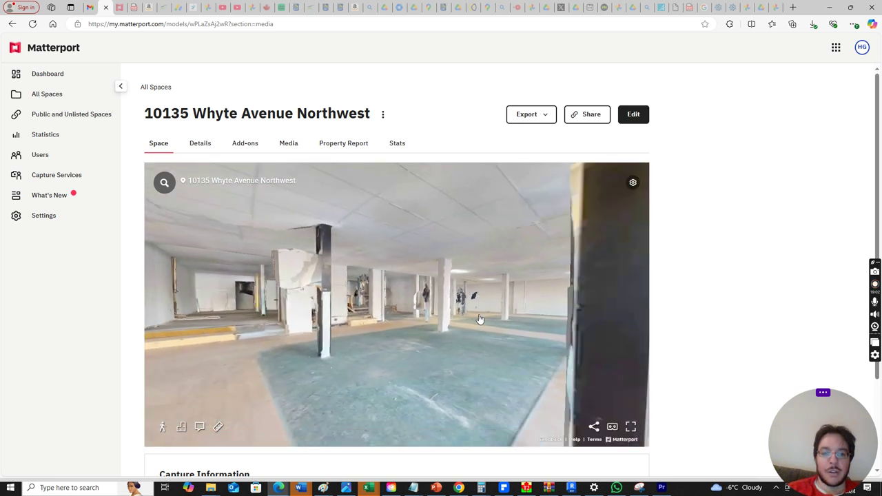
{"action": "left_click", "coordinate": [261, 331]}
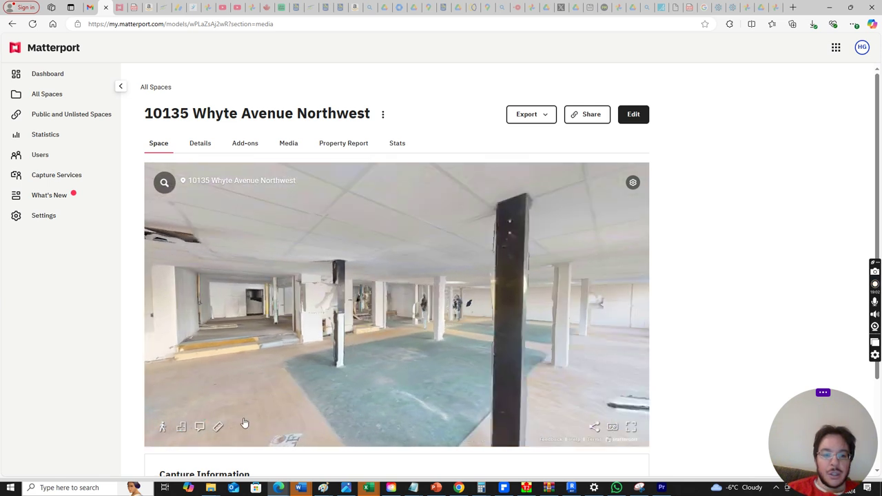
{"action": "left_click", "coordinate": [180, 427]}
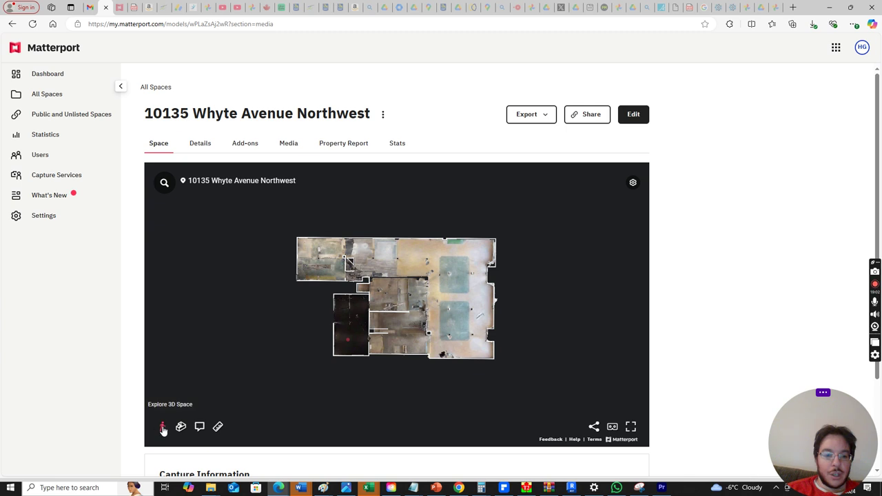
- Walk from the dark room past the furnace into the bright carpeted window room
{"action": "left_click", "coordinate": [162, 428]}
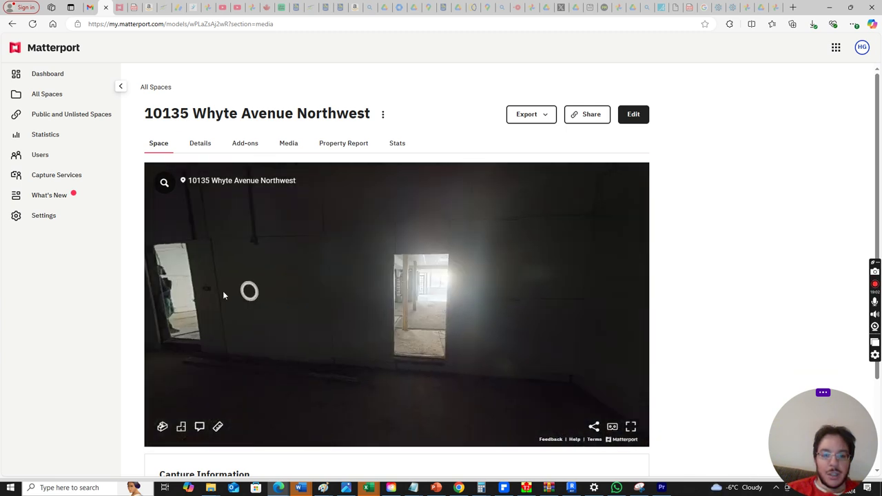
{"action": "left_click", "coordinate": [409, 334]}
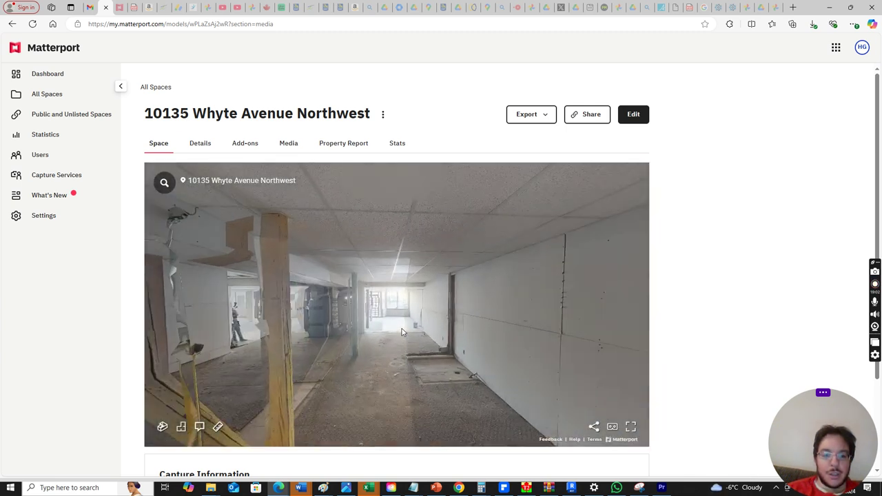
{"action": "left_click", "coordinate": [402, 332]}
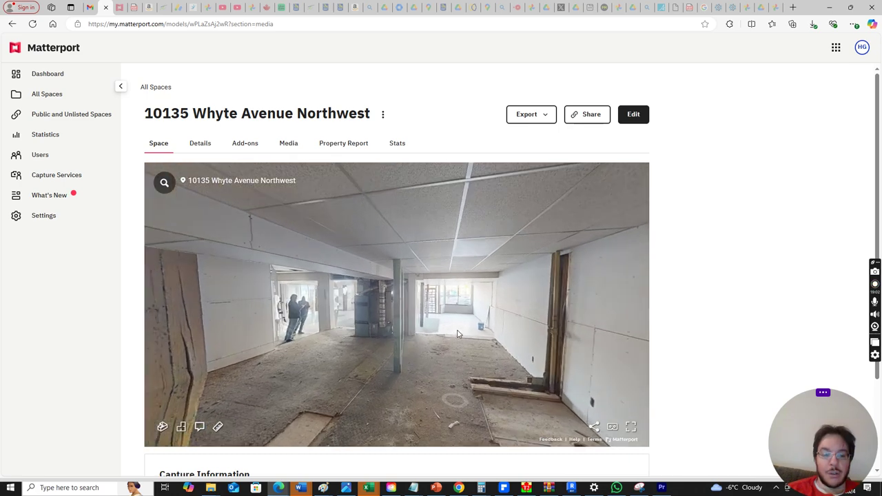
{"action": "left_click", "coordinate": [457, 334]}
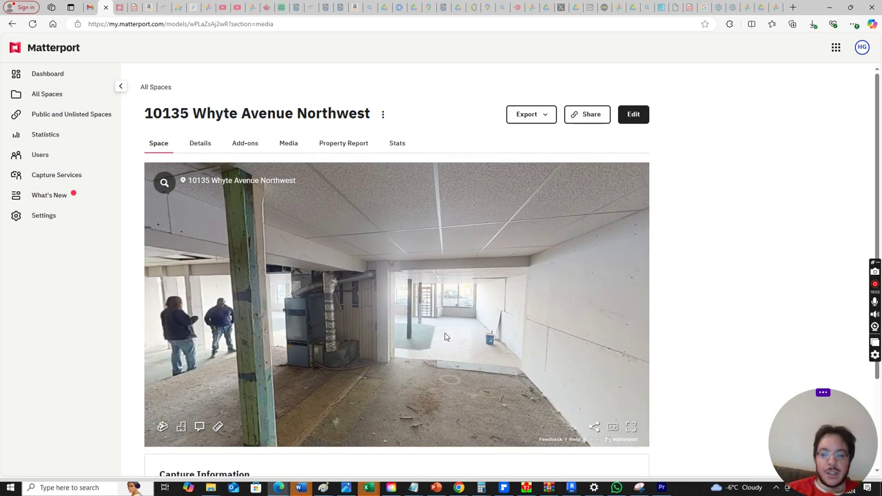
{"action": "left_click", "coordinate": [445, 337]}
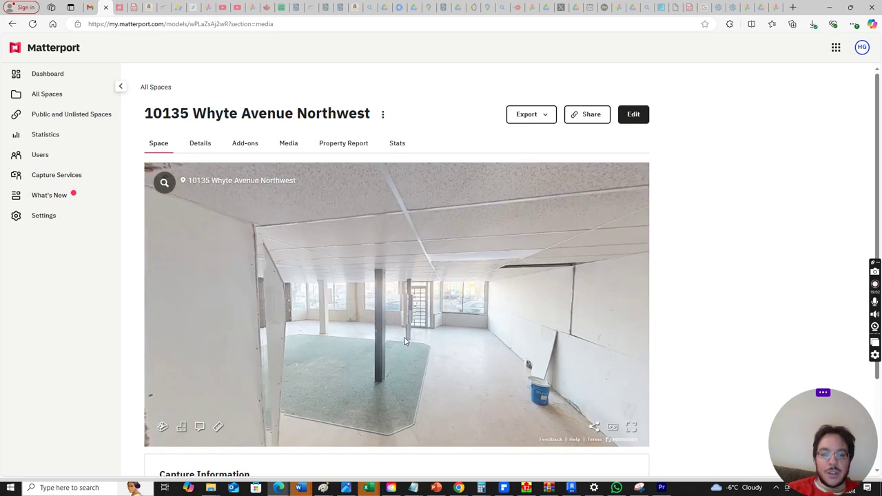
{"action": "left_click", "coordinate": [405, 340]}
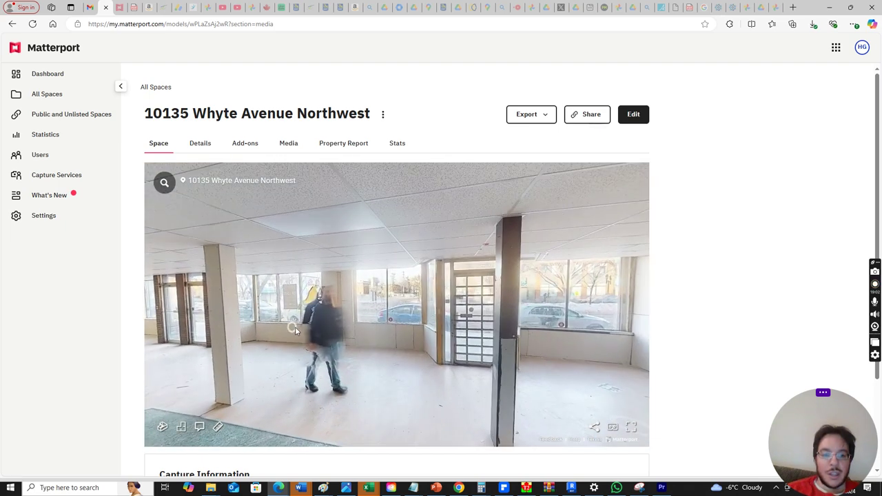
{"action": "left_click_drag", "start_coordinate": [294, 326], "coordinate": [417, 315]}
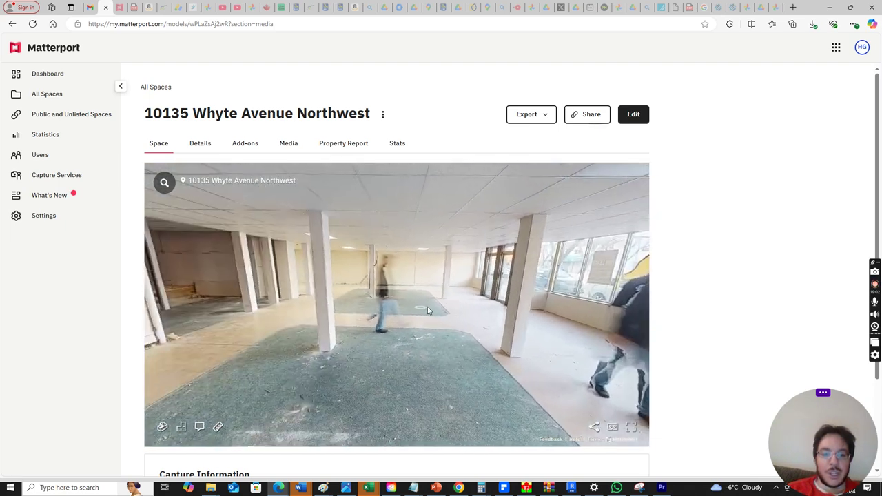
- Move into the open pillared room and look up at its ceiling lights and windows
{"action": "left_click", "coordinate": [428, 307]}
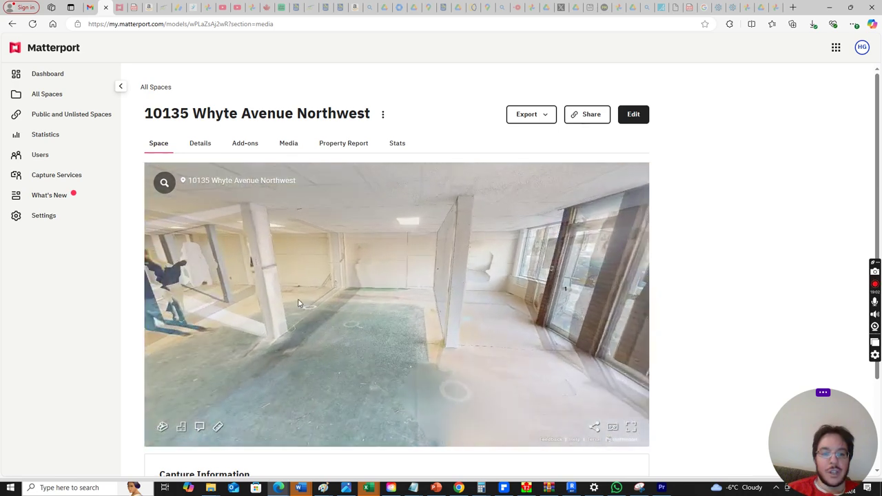
{"action": "left_click", "coordinate": [318, 278]}
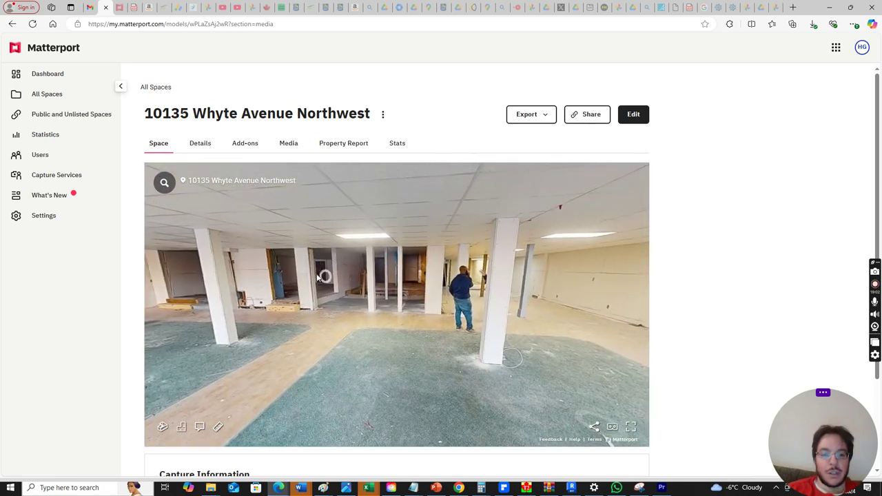
{"action": "left_click_drag", "start_coordinate": [318, 277], "coordinate": [404, 293]}
{"action": "left_click", "coordinate": [491, 335]}
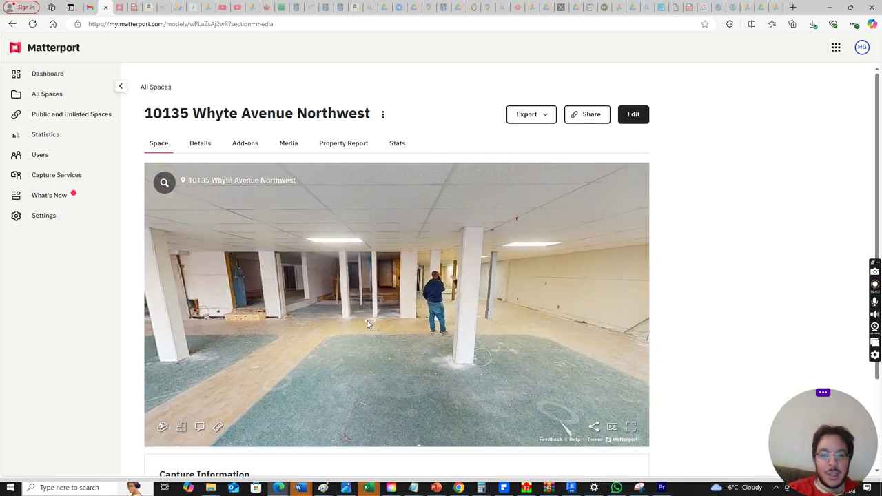
{"action": "left_click_drag", "start_coordinate": [368, 324], "coordinate": [571, 342]}
{"action": "left_click_drag", "start_coordinate": [267, 305], "coordinate": [242, 347]}
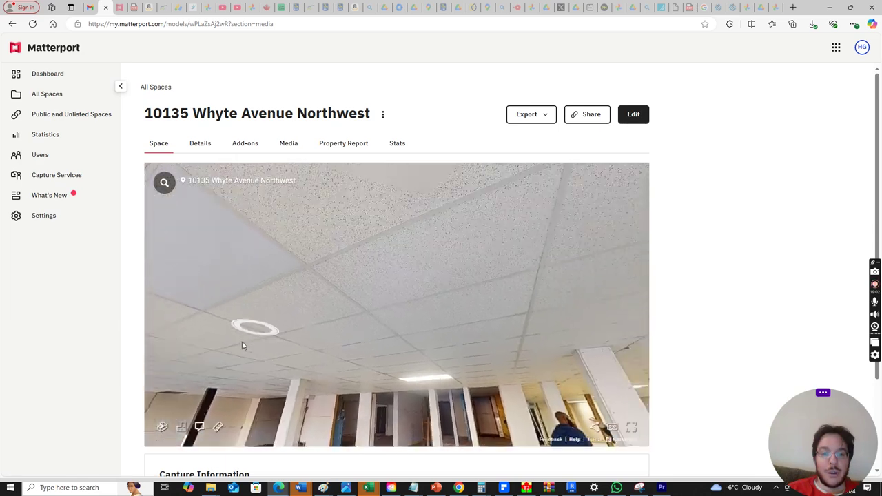
{"action": "left_click_drag", "start_coordinate": [486, 236], "coordinate": [472, 221]}
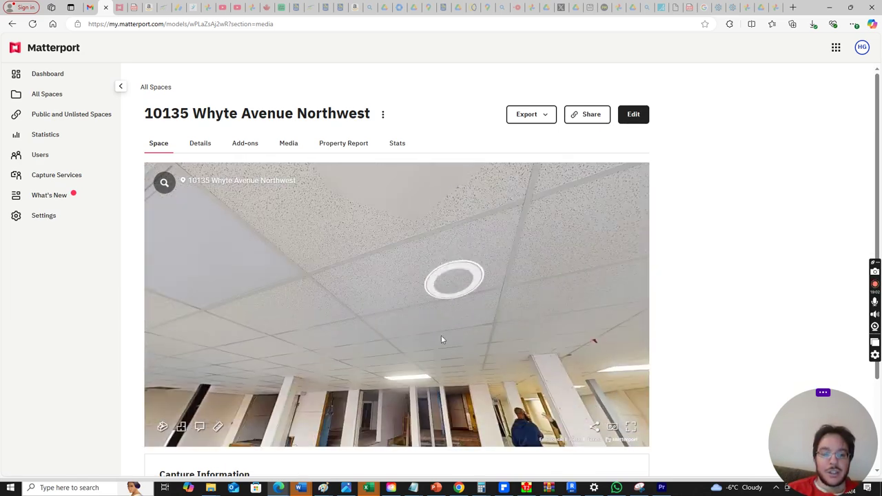
{"action": "left_click_drag", "start_coordinate": [441, 335], "coordinate": [412, 301]}
{"action": "left_click", "coordinate": [412, 301]}
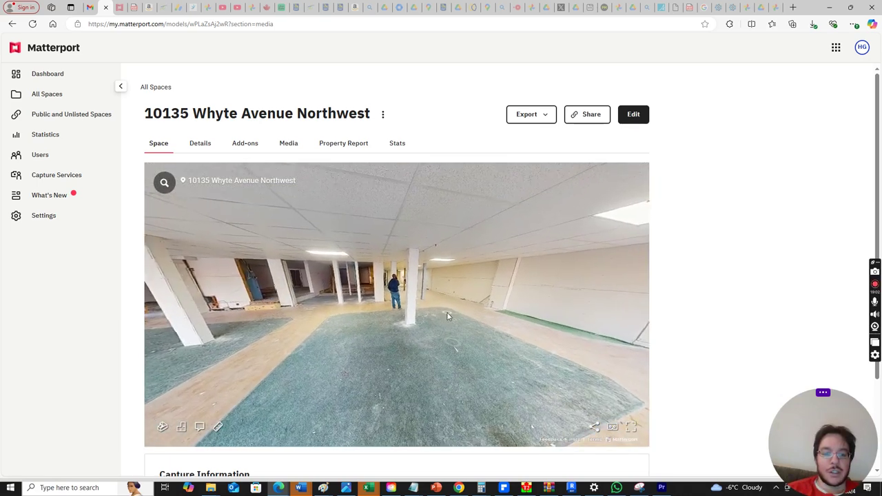
- Walk down the rear hallway with white walls and grey plank flooring
{"action": "left_click", "coordinate": [384, 307]}
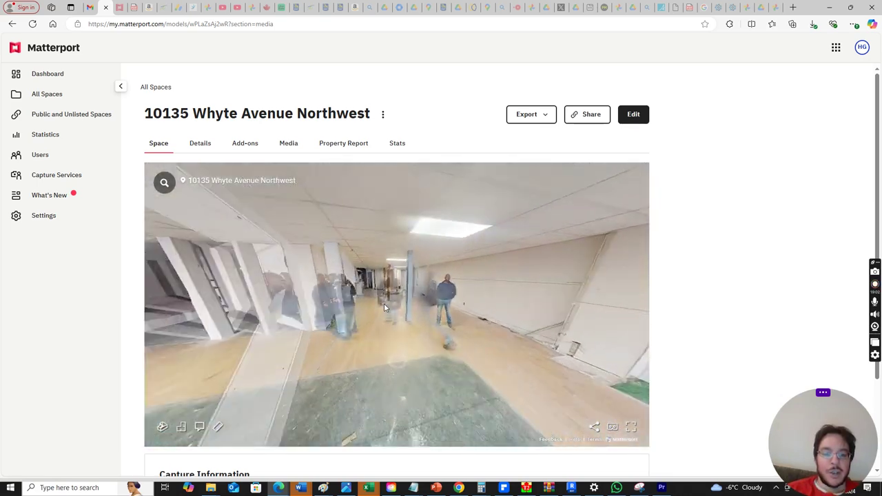
{"action": "left_click", "coordinate": [438, 321]}
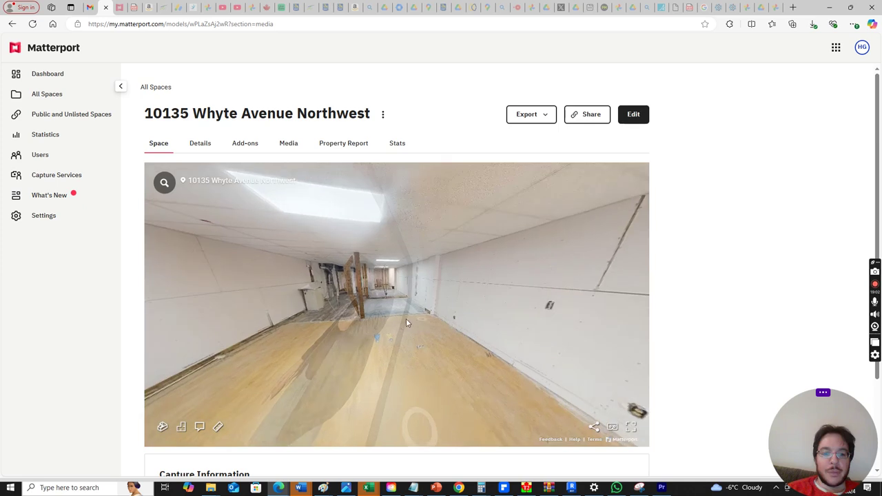
{"action": "left_click", "coordinate": [317, 313]}
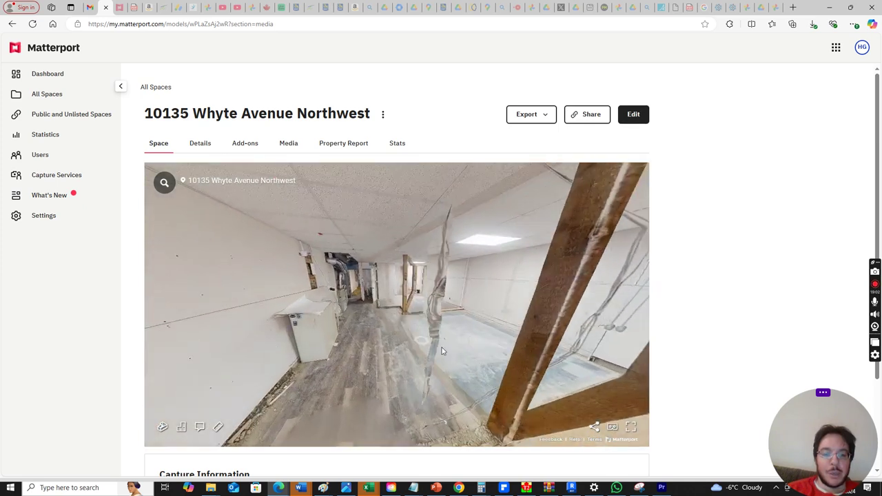
{"action": "left_click", "coordinate": [482, 351]}
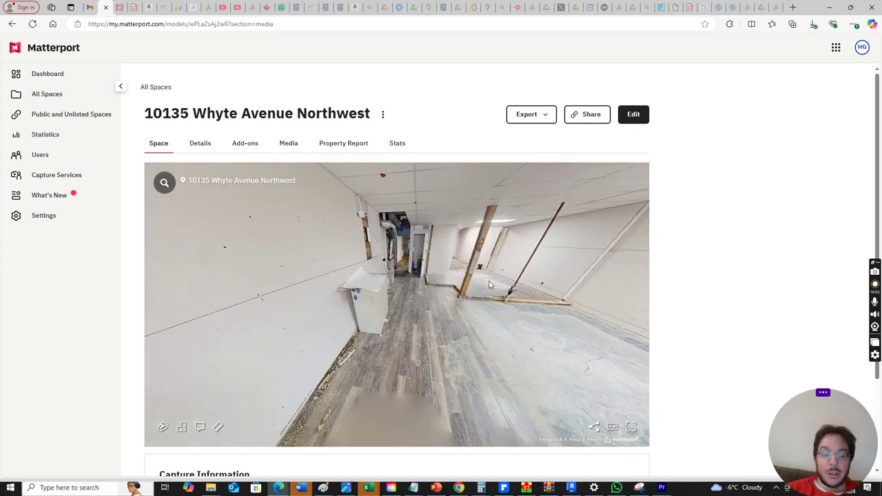
- Turn on measurement mode and move through the tour to face the columns and windows
{"action": "left_click", "coordinate": [218, 428]}
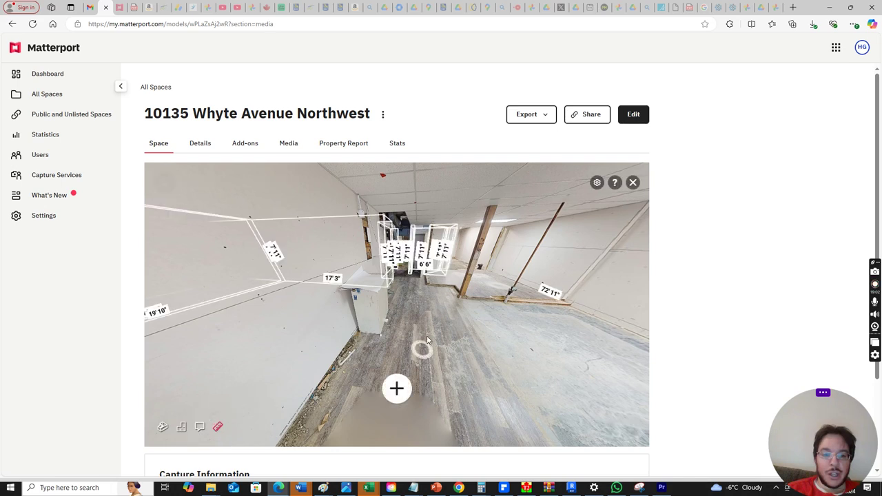
{"action": "left_click", "coordinate": [229, 351]}
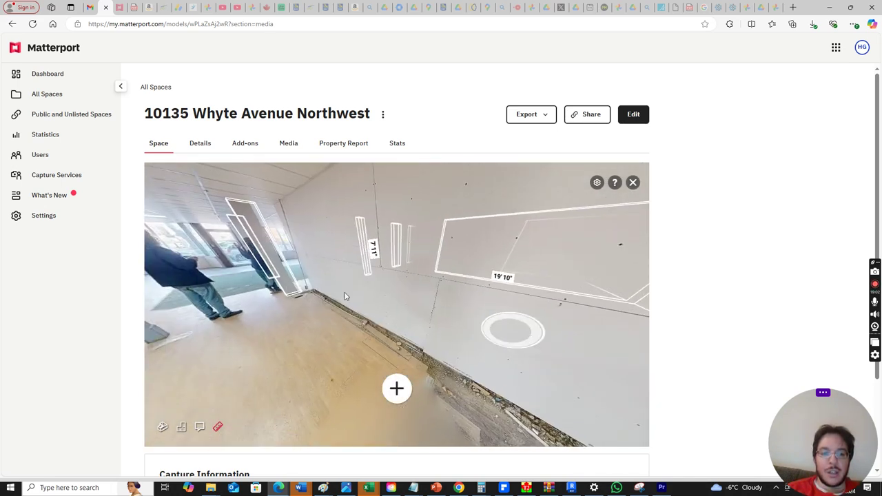
{"action": "left_click_drag", "start_coordinate": [344, 292], "coordinate": [550, 297]}
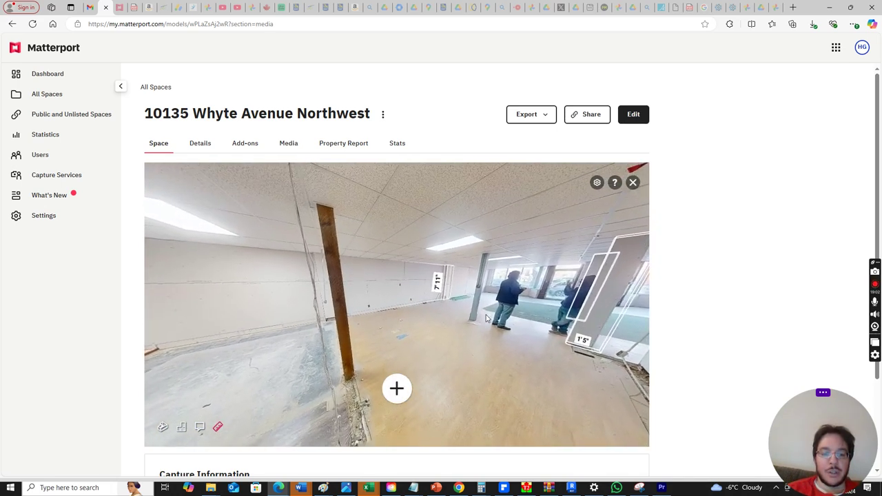
{"action": "left_click", "coordinate": [572, 306]}
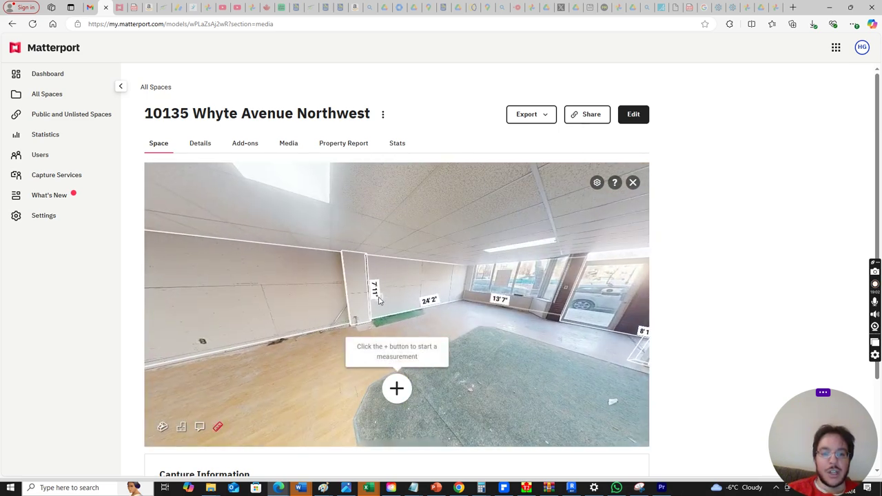
{"action": "left_click_drag", "start_coordinate": [489, 314], "coordinate": [336, 331]}
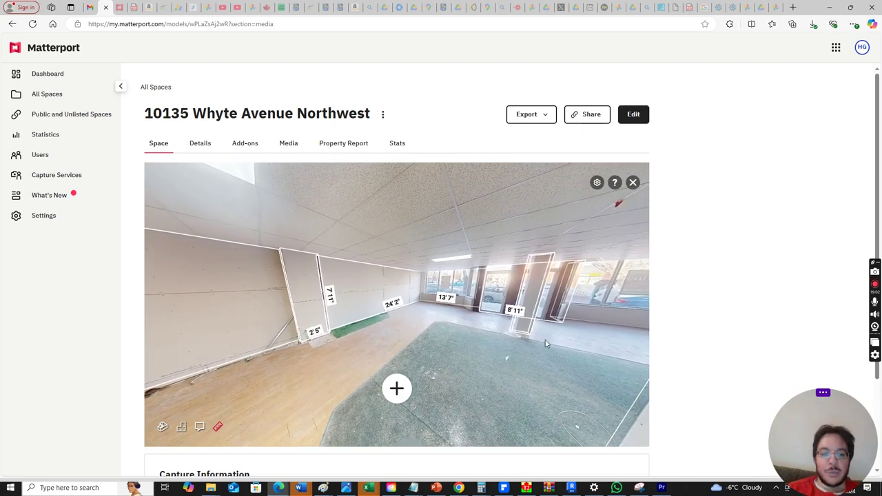
{"action": "left_click_drag", "start_coordinate": [545, 339], "coordinate": [323, 318]}
{"action": "left_click_drag", "start_coordinate": [603, 300], "coordinate": [523, 258]}
{"action": "left_click", "coordinate": [452, 265]}
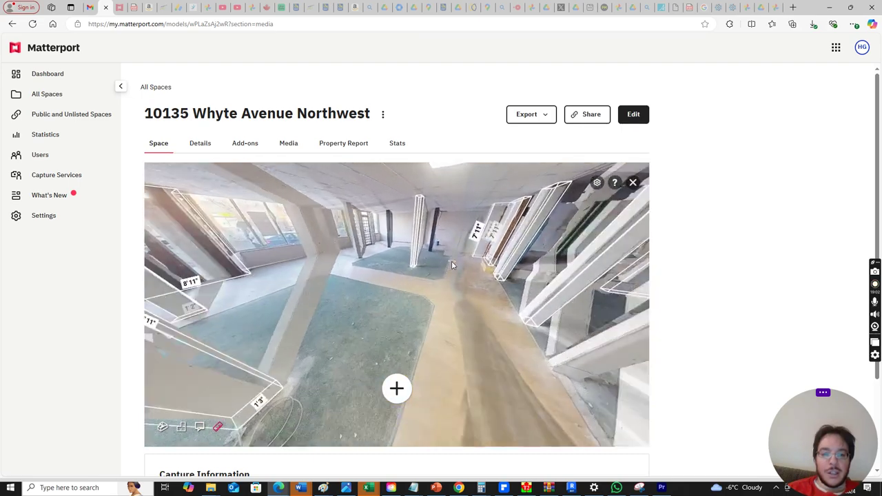
{"action": "left_click", "coordinate": [275, 308]}
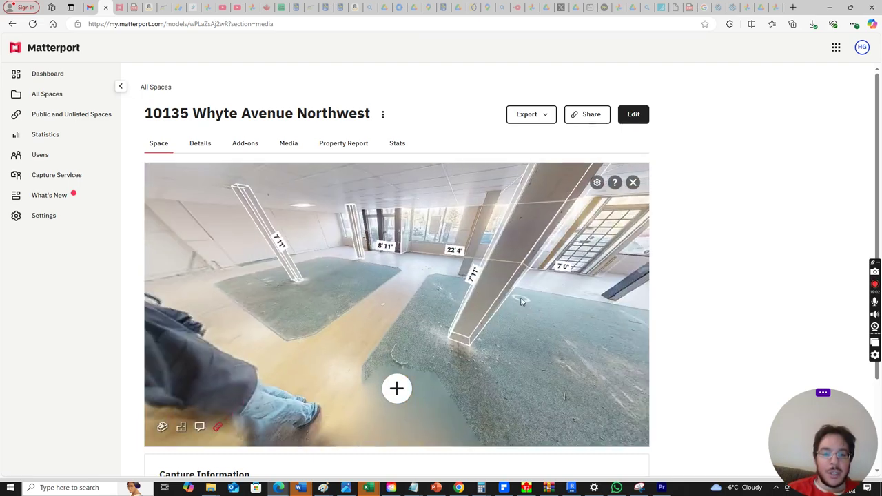
{"action": "left_click_drag", "start_coordinate": [521, 299], "coordinate": [419, 334]}
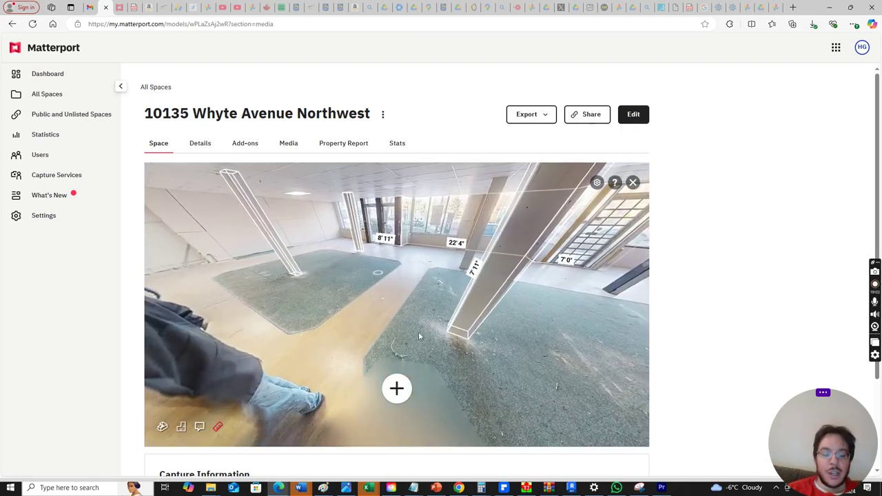
- Draw a multi-segment floor measurement, including a 21'9" segment, totalling 83'10"
{"action": "left_click", "coordinate": [396, 387]}
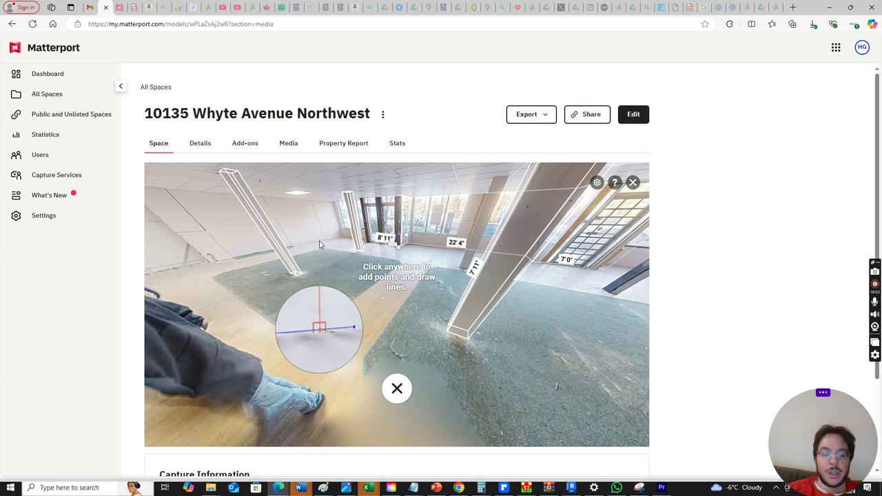
{"action": "left_click", "coordinate": [319, 243]}
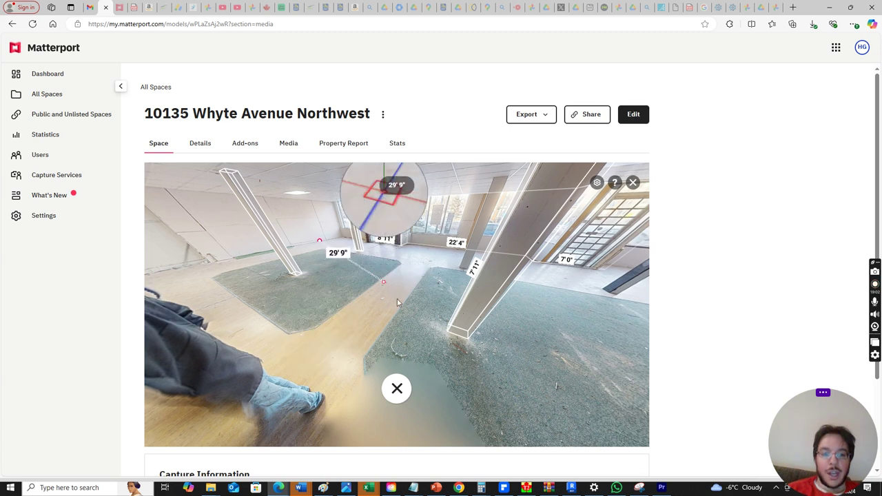
{"action": "left_click", "coordinate": [440, 326]}
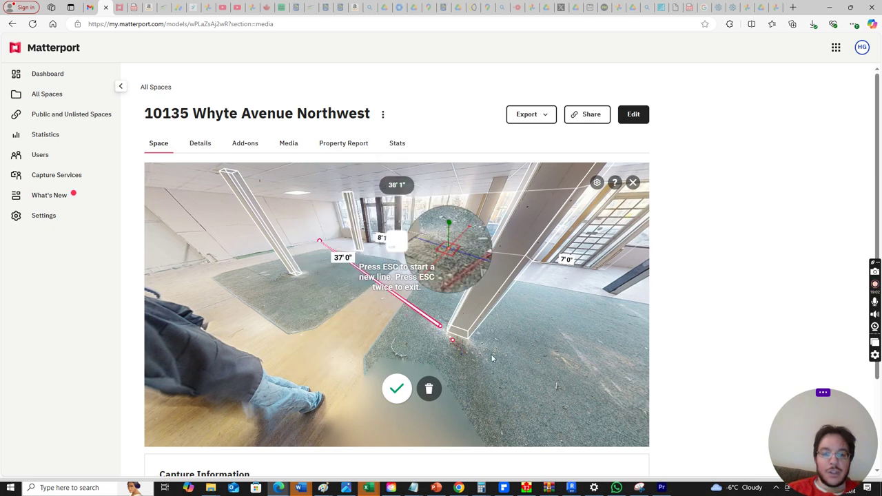
{"action": "left_click", "coordinate": [571, 349]}
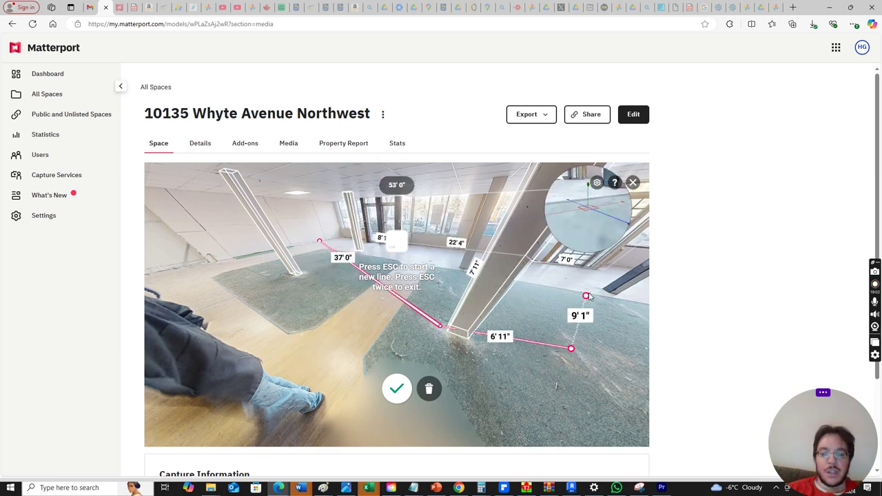
{"action": "left_click_drag", "start_coordinate": [586, 296], "coordinate": [504, 283]}
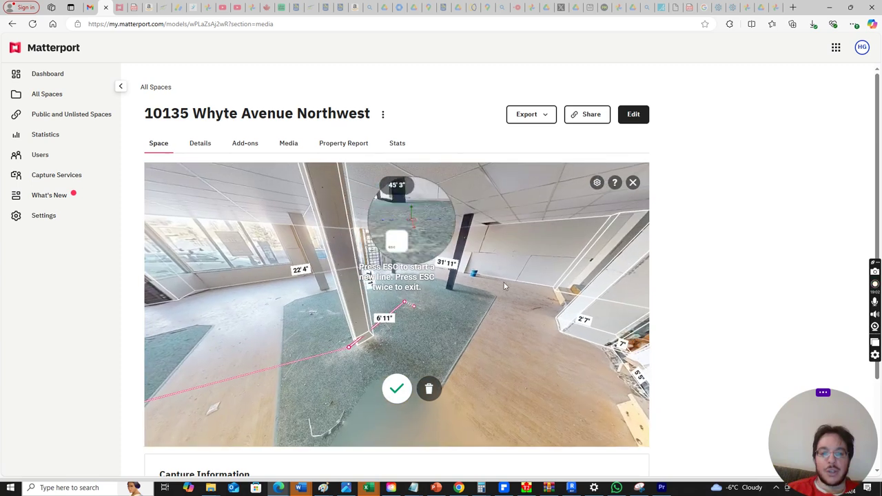
{"action": "left_click", "coordinate": [590, 263]}
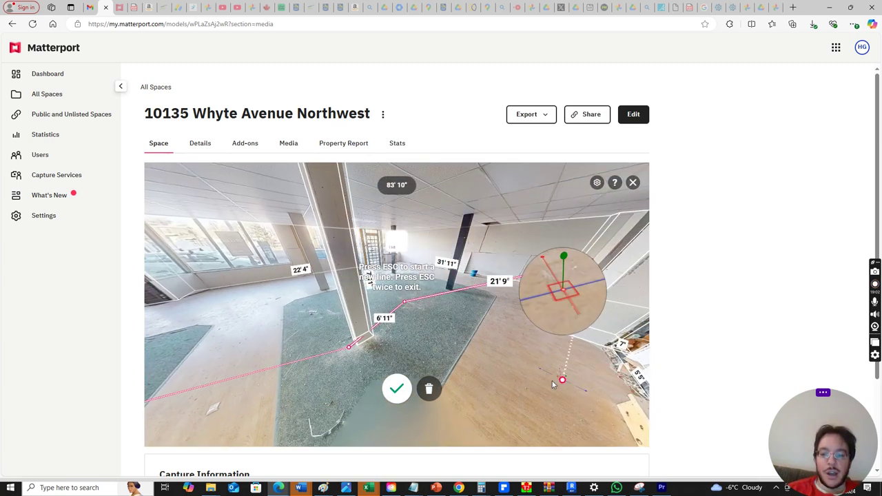
- In Revit, open the L1 - Architectural - 1 - Existing floor plan, then minimize Revit
{"action": "left_click", "coordinate": [571, 487]}
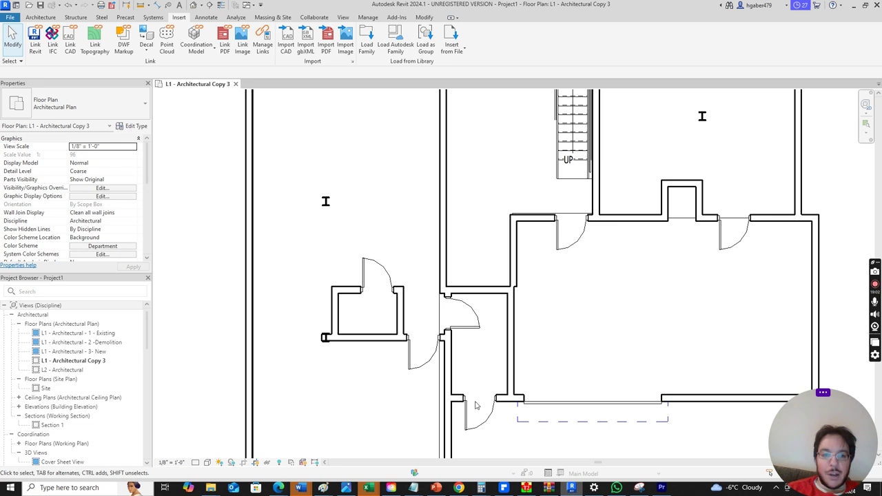
{"action": "scroll", "coordinate": [287, 244], "scroll_direction": "down", "scroll_amount": 8}
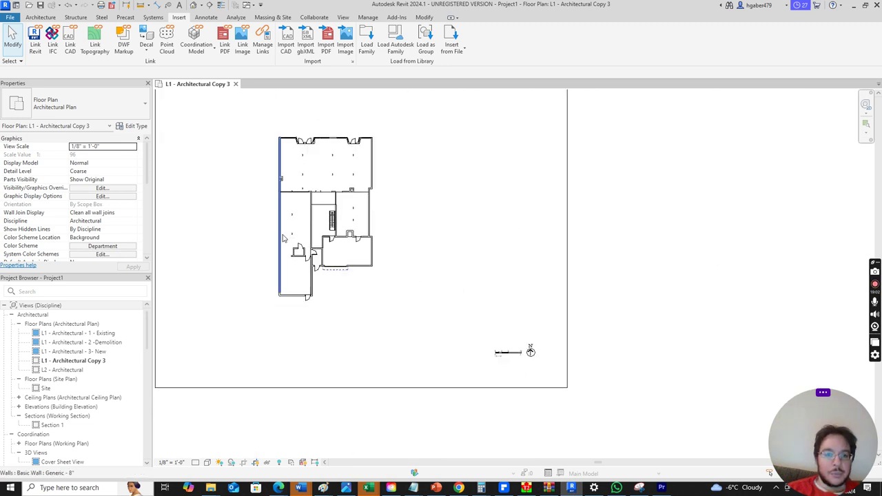
{"action": "scroll", "coordinate": [245, 142], "scroll_direction": "up", "scroll_amount": 3}
{"action": "left_click", "coordinate": [133, 306]}
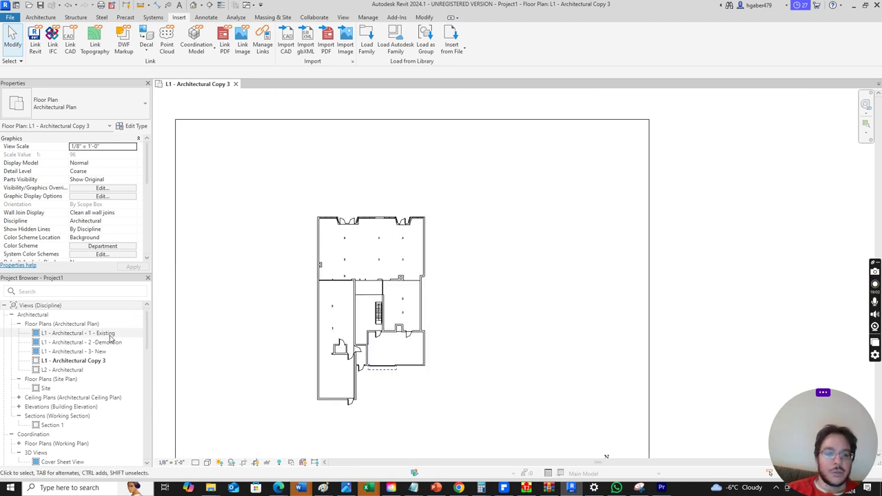
{"action": "double_click", "coordinate": [109, 334]}
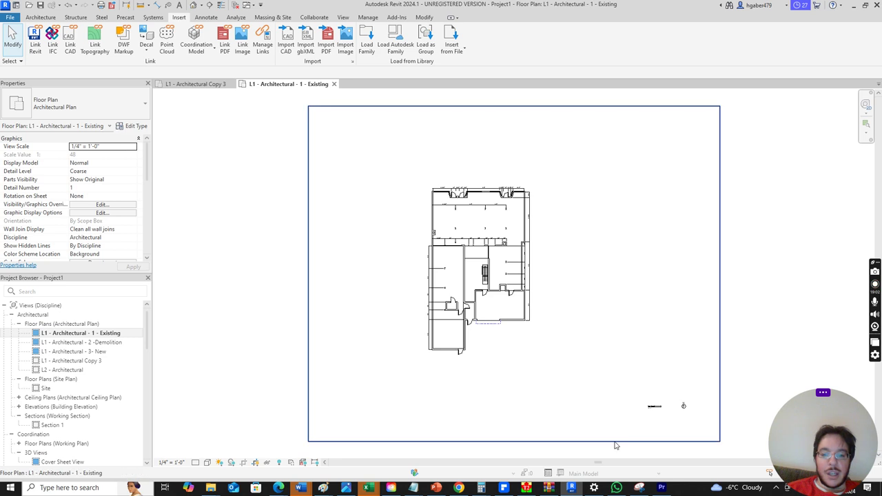
{"action": "left_click", "coordinate": [853, 7]}
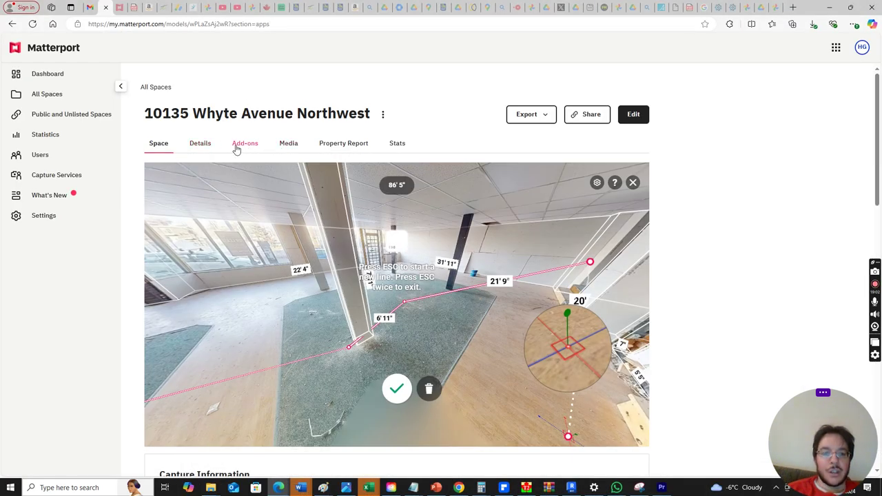
- Show the space's add-ons and browse the MatterPak, CAD File and BIM File cards
{"action": "left_click", "coordinate": [236, 144]}
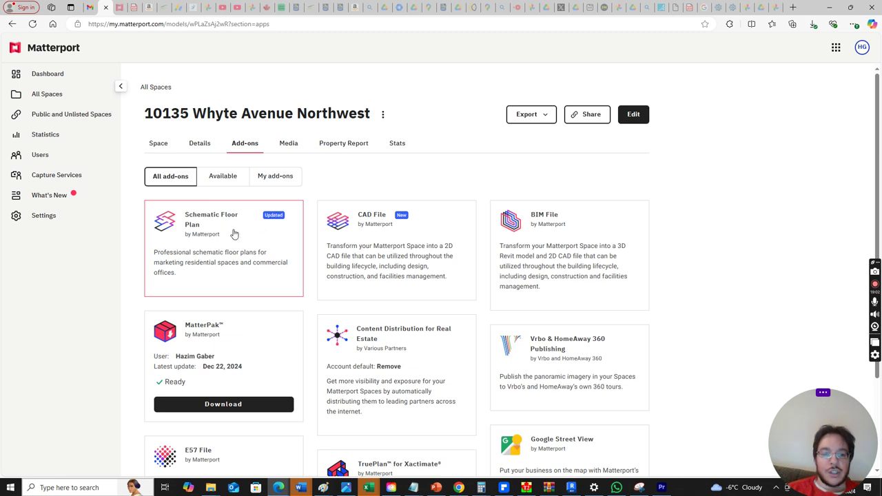
{"action": "scroll", "coordinate": [222, 232], "scroll_direction": "down", "scroll_amount": 1}
{"action": "scroll", "coordinate": [222, 232], "scroll_direction": "up", "scroll_amount": 1}
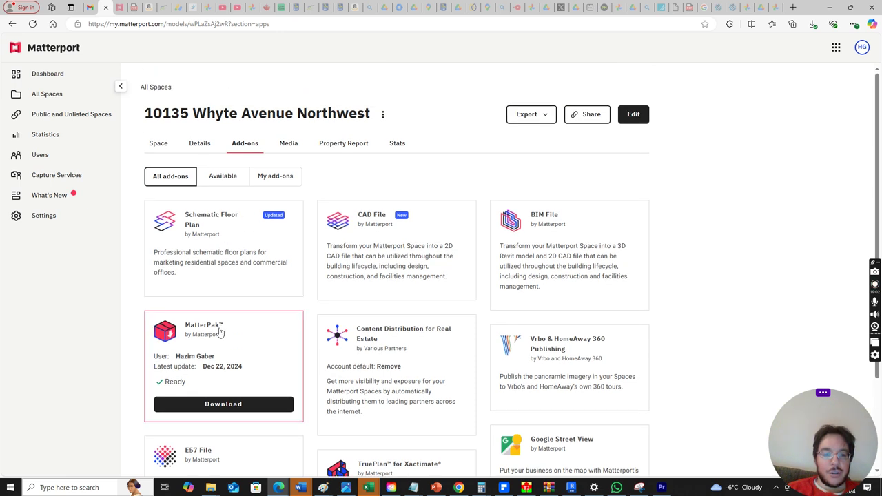
{"action": "scroll", "coordinate": [213, 315], "scroll_direction": "down", "scroll_amount": 1}
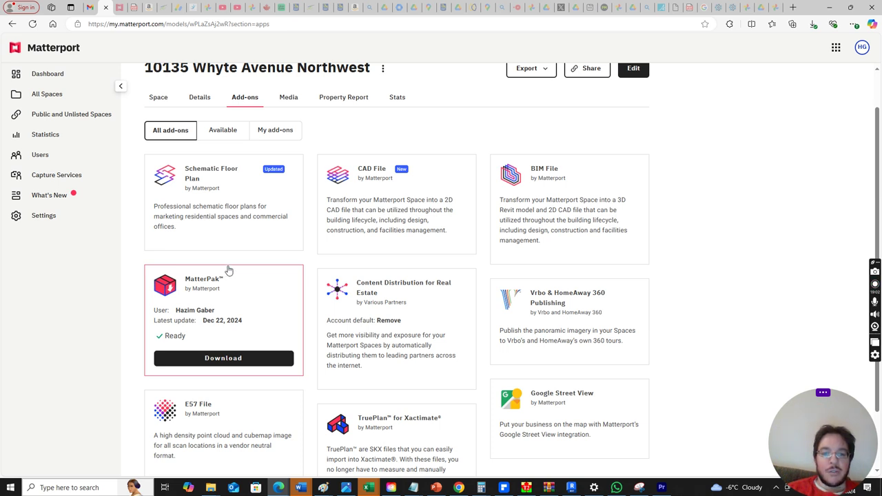
- Open the CAD File add-on and review its US$375.00–US$675.00 pricing, highlighting US$675.00
{"action": "left_click", "coordinate": [403, 219]}
{"action": "scroll", "coordinate": [398, 217], "scroll_direction": "down", "scroll_amount": 8}
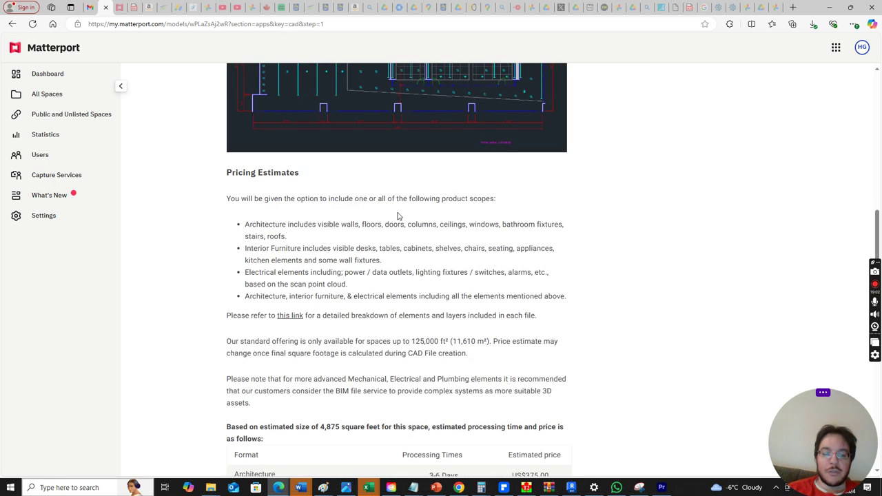
{"action": "scroll", "coordinate": [398, 216], "scroll_direction": "up", "scroll_amount": 1}
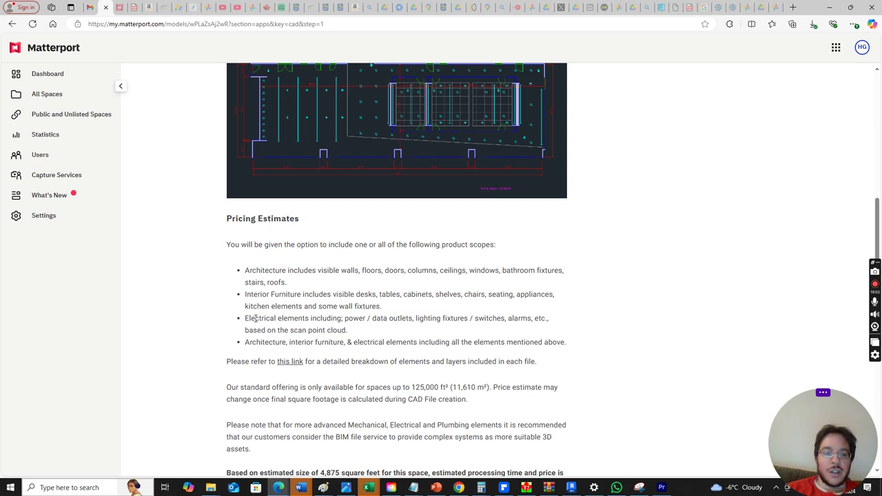
{"action": "scroll", "coordinate": [446, 314], "scroll_direction": "down", "scroll_amount": 5}
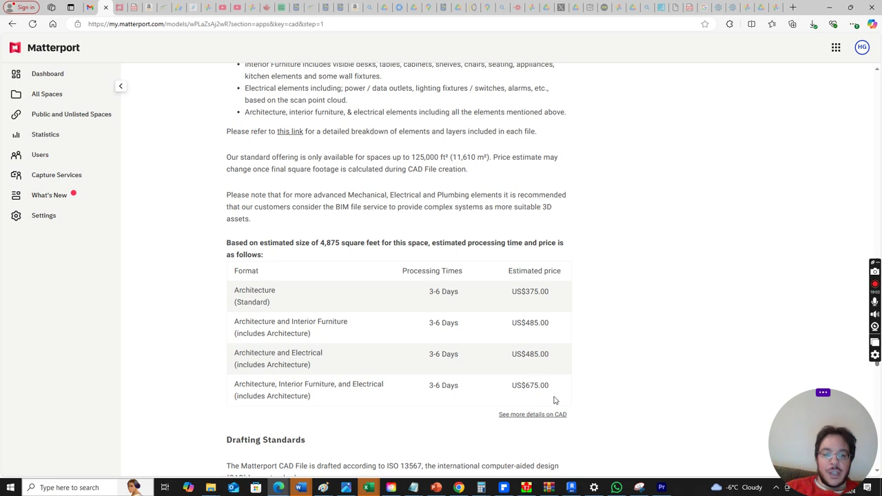
{"action": "left_click_drag", "start_coordinate": [551, 389], "coordinate": [529, 386]}
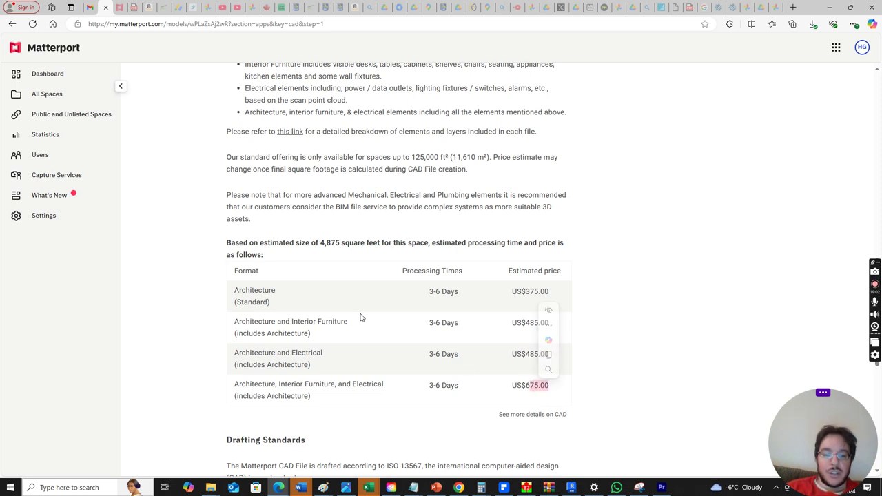
- Return Matterport to All Spaces, then open Revit's L1 - Architectural - 2 -Demolition plan
{"action": "left_click", "coordinate": [13, 24]}
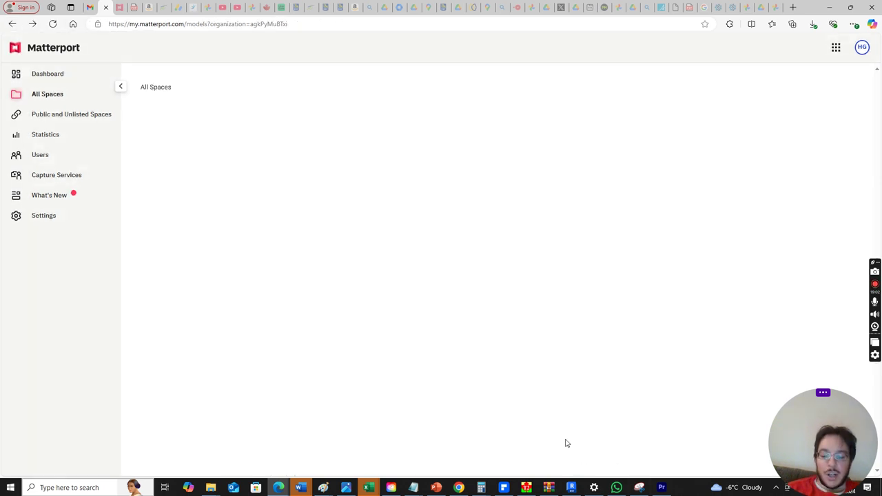
{"action": "left_click", "coordinate": [570, 489]}
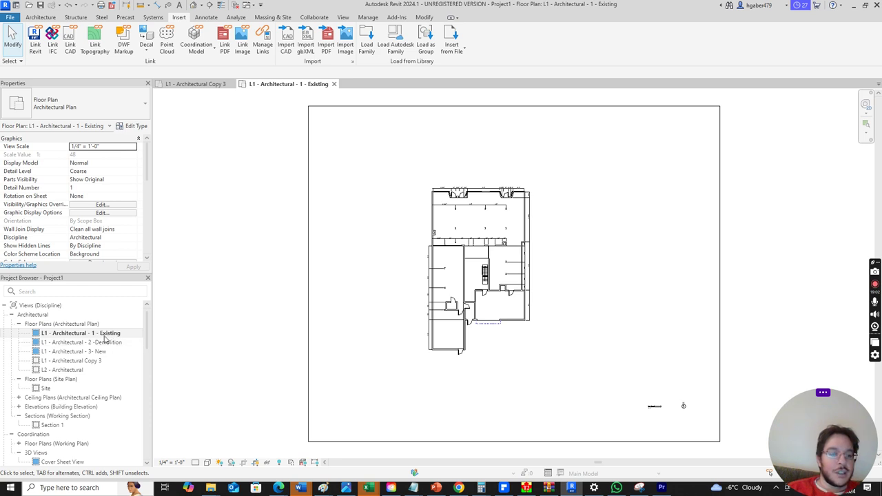
{"action": "double_click", "coordinate": [90, 343]}
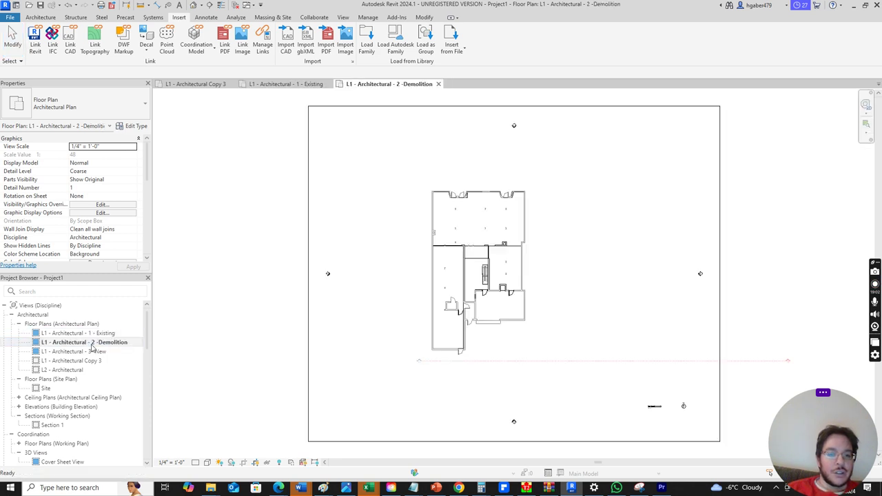
{"action": "scroll", "coordinate": [508, 276], "scroll_direction": "up", "scroll_amount": 5}
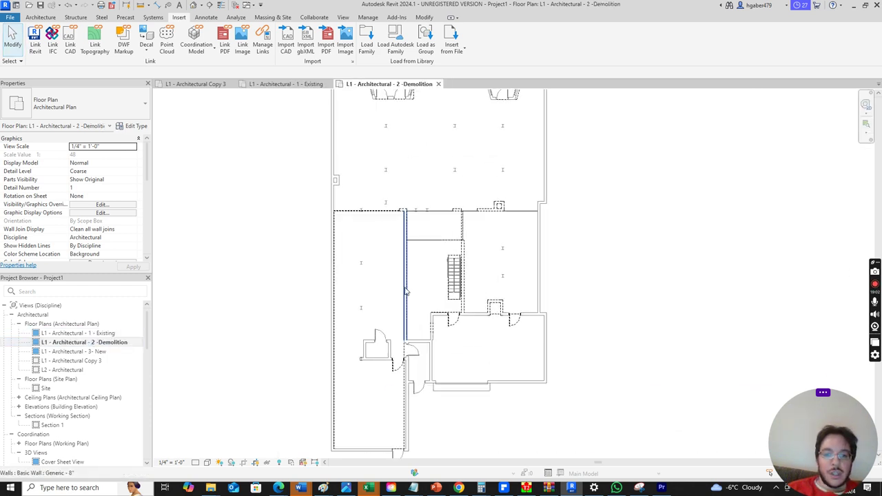
{"action": "scroll", "coordinate": [475, 293], "scroll_direction": "up", "scroll_amount": 3}
{"action": "scroll", "coordinate": [470, 293], "scroll_direction": "down", "scroll_amount": 4}
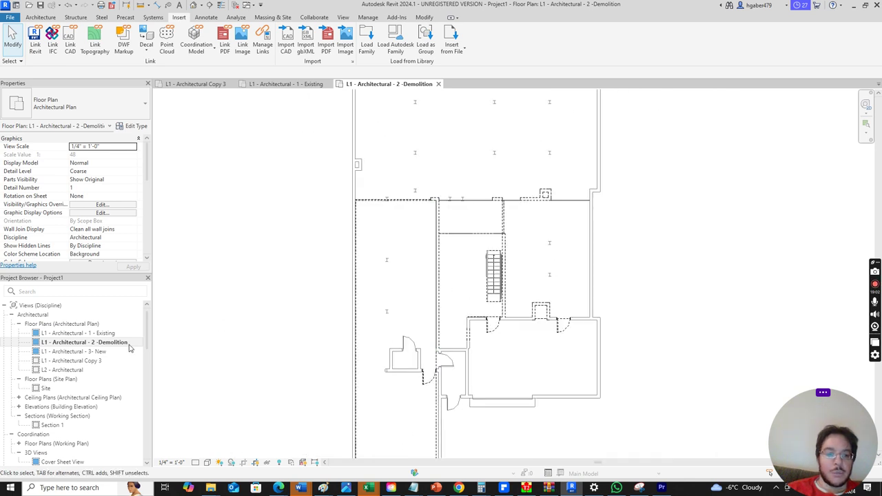
- Open the L1 - Architectural - 3- New floor plan and scroll to its Phasing properties
{"action": "double_click", "coordinate": [104, 352]}
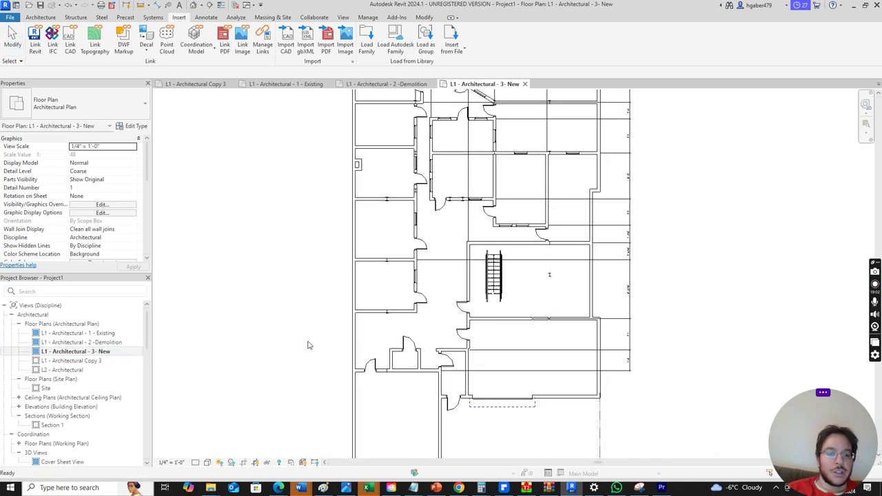
{"action": "scroll", "coordinate": [551, 274], "scroll_direction": "down", "scroll_amount": 3}
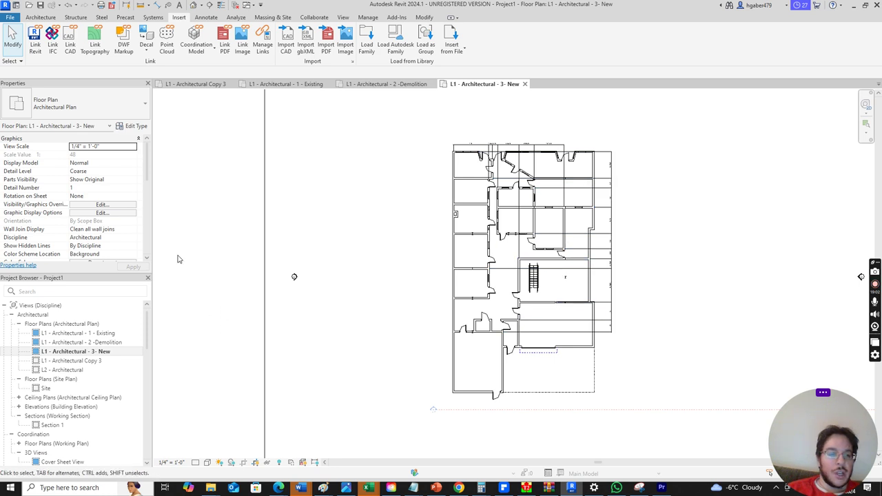
{"action": "scroll", "coordinate": [137, 213], "scroll_direction": "down", "scroll_amount": 10}
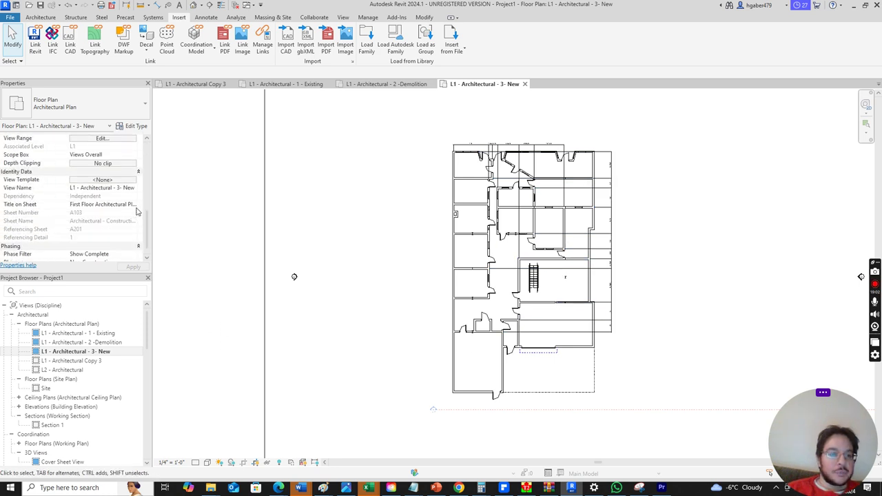
- Open the L1 Existing, Demolition and New floor plans in turn to compare phases
{"action": "double_click", "coordinate": [103, 333]}
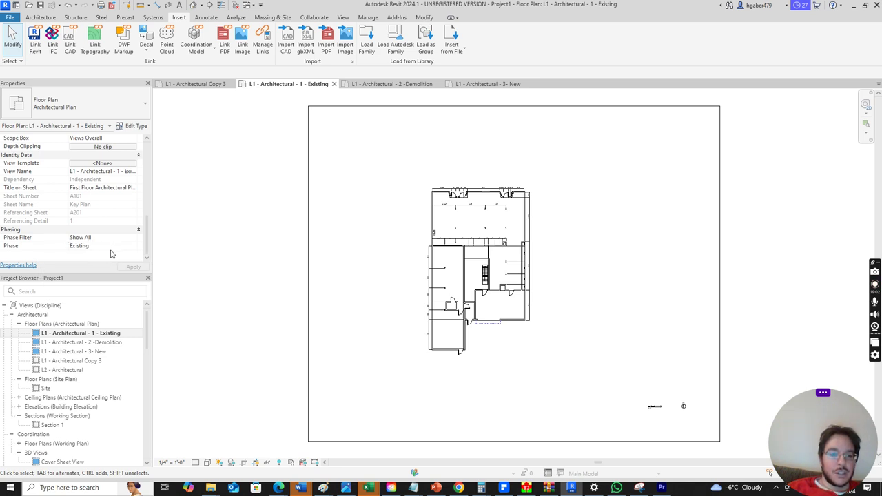
{"action": "double_click", "coordinate": [101, 343]}
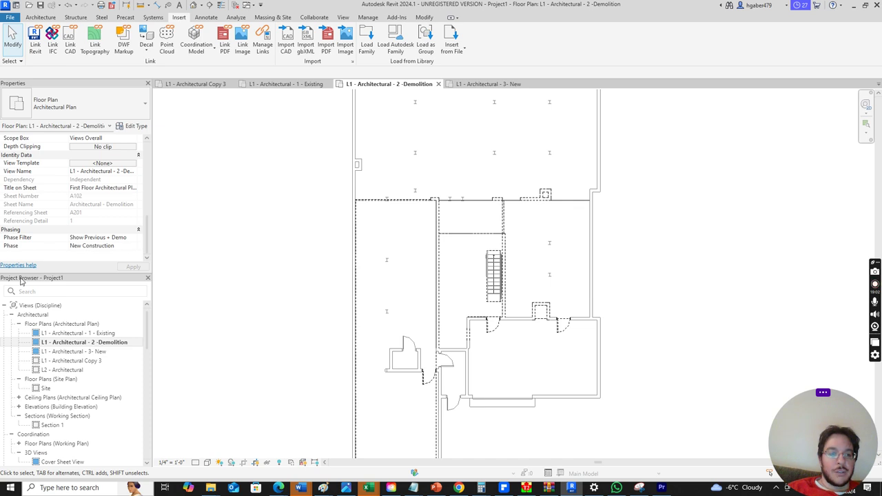
{"action": "double_click", "coordinate": [87, 352]}
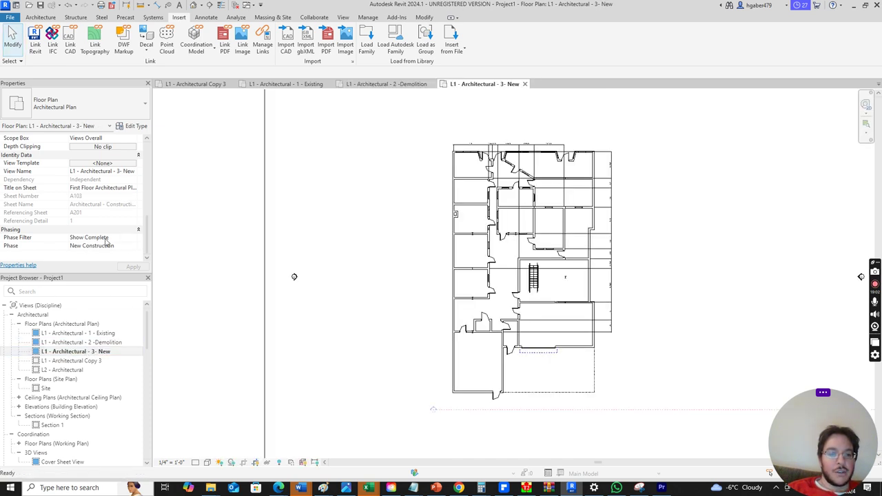
{"action": "double_click", "coordinate": [102, 334]}
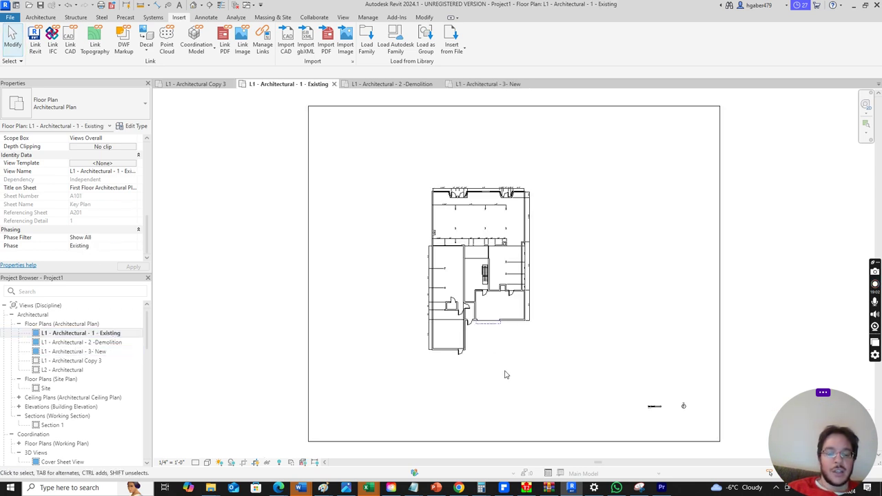
{"action": "scroll", "coordinate": [557, 242], "scroll_direction": "up", "scroll_amount": 4}
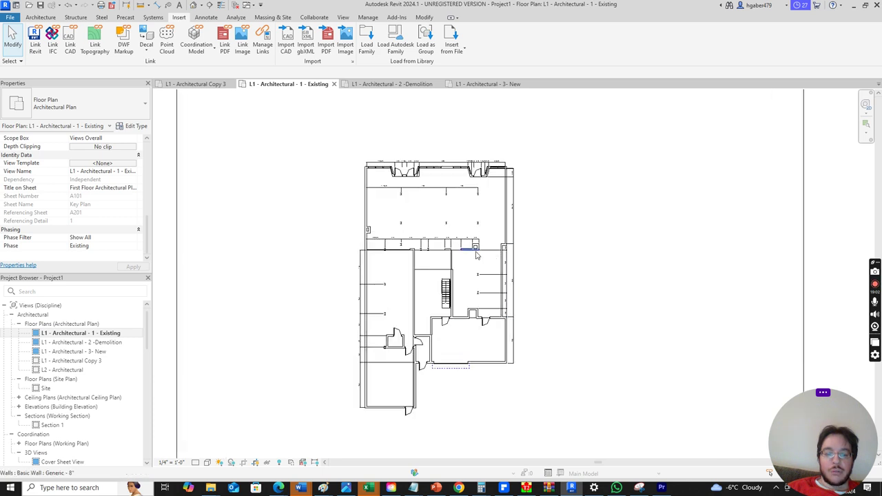
{"action": "scroll", "coordinate": [469, 219], "scroll_direction": "up", "scroll_amount": 2}
{"action": "scroll", "coordinate": [470, 219], "scroll_direction": "up", "scroll_amount": 2}
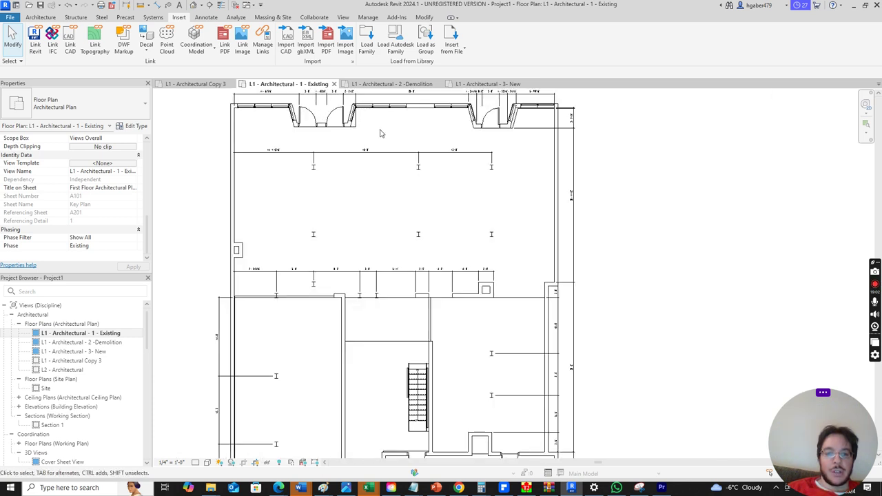
{"action": "scroll", "coordinate": [359, 158], "scroll_direction": "down", "scroll_amount": 3}
{"action": "scroll", "coordinate": [359, 158], "scroll_direction": "down", "scroll_amount": 1}
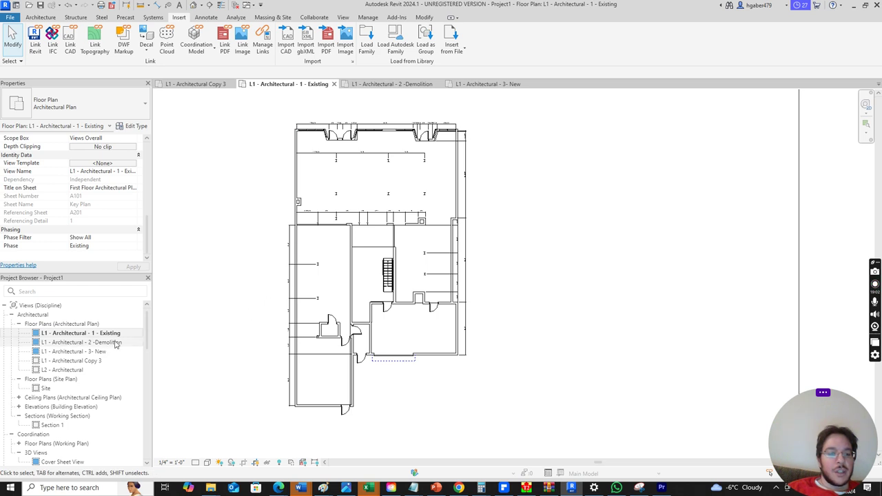
{"action": "left_click", "coordinate": [43, 17]}
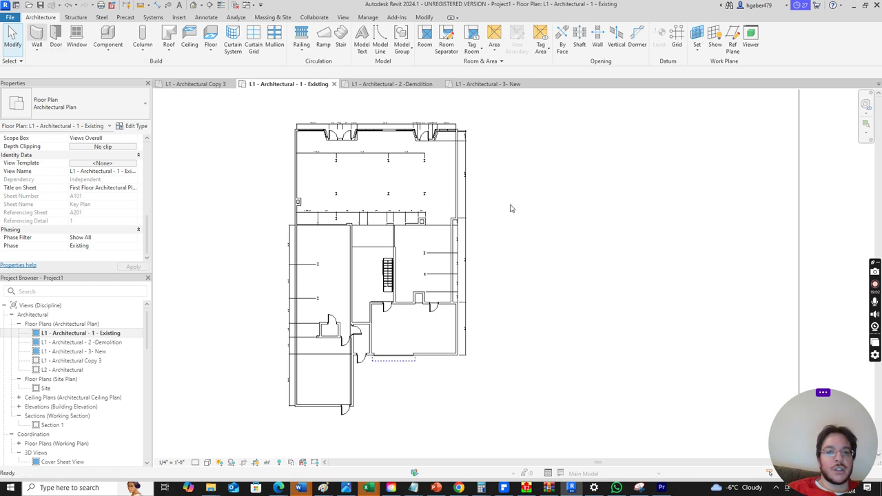
{"action": "key", "text": "w"}
{"action": "key", "text": "a"}
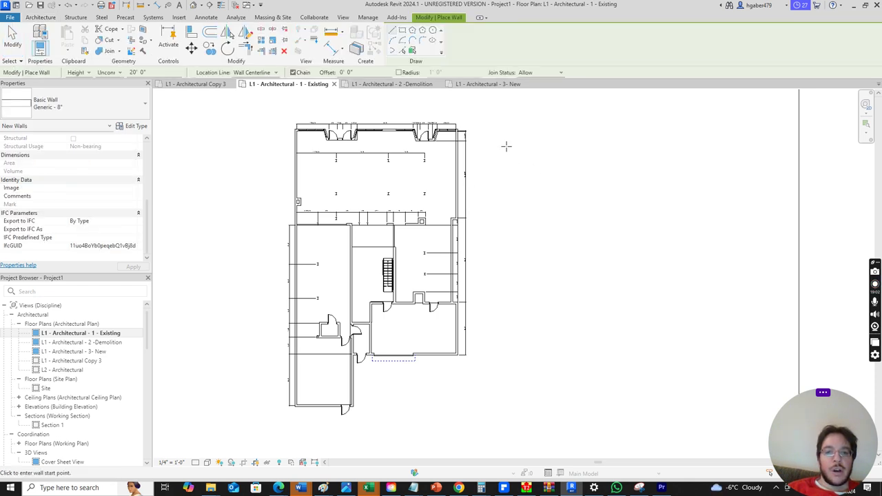
{"action": "left_click", "coordinate": [506, 146]}
{"action": "left_click", "coordinate": [506, 252]}
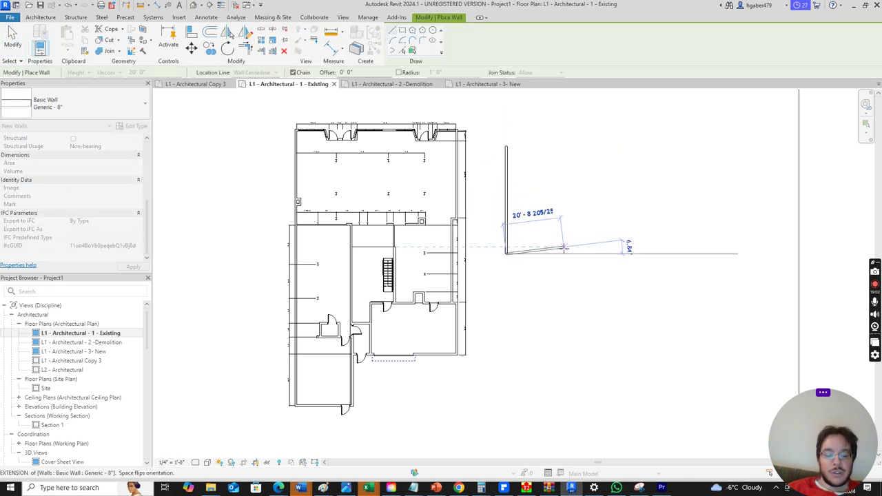
{"action": "left_click", "coordinate": [564, 246]}
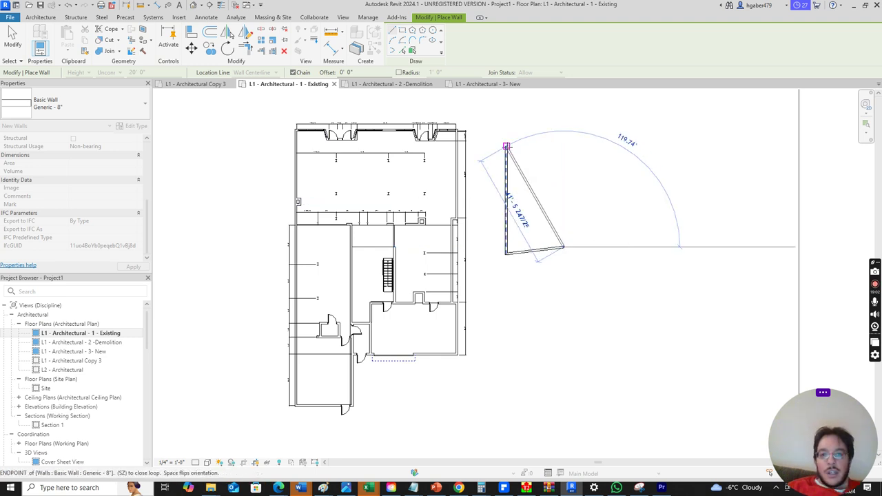
{"action": "left_click", "coordinate": [505, 146]}
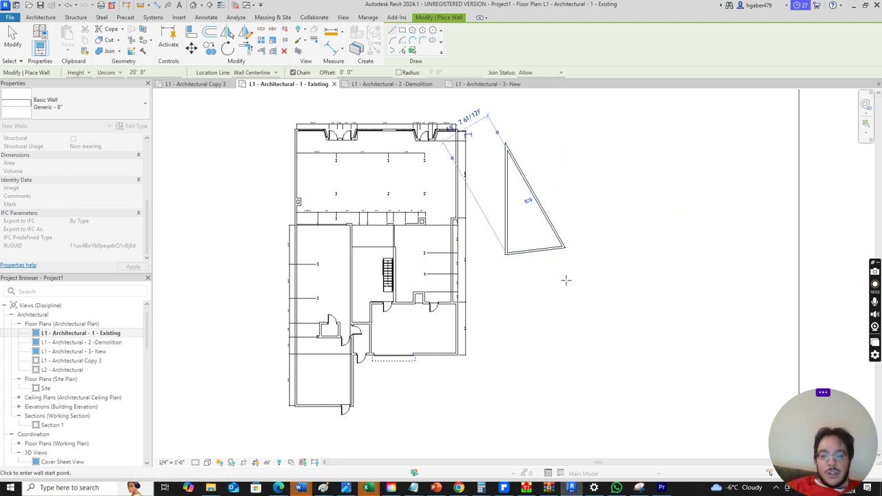
{"action": "left_click", "coordinate": [333, 49]}
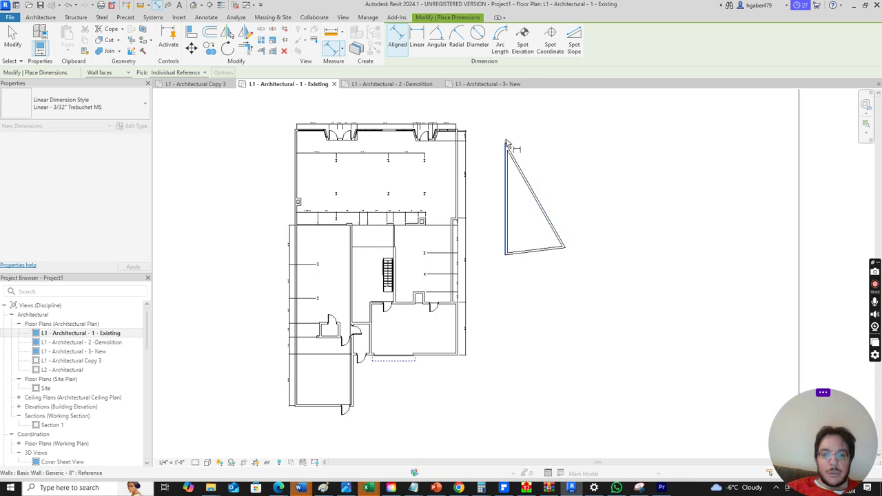
{"action": "left_click", "coordinate": [507, 143]}
{"action": "left_click", "coordinate": [576, 249]}
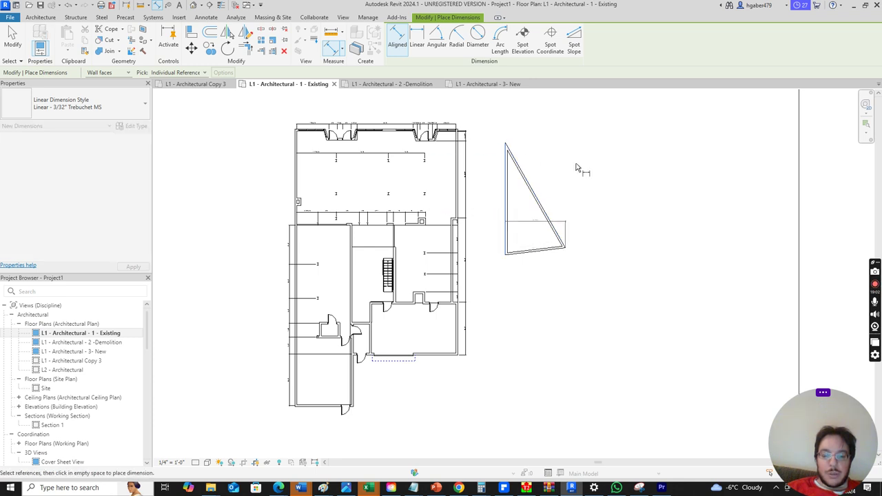
{"action": "left_click", "coordinate": [564, 122]}
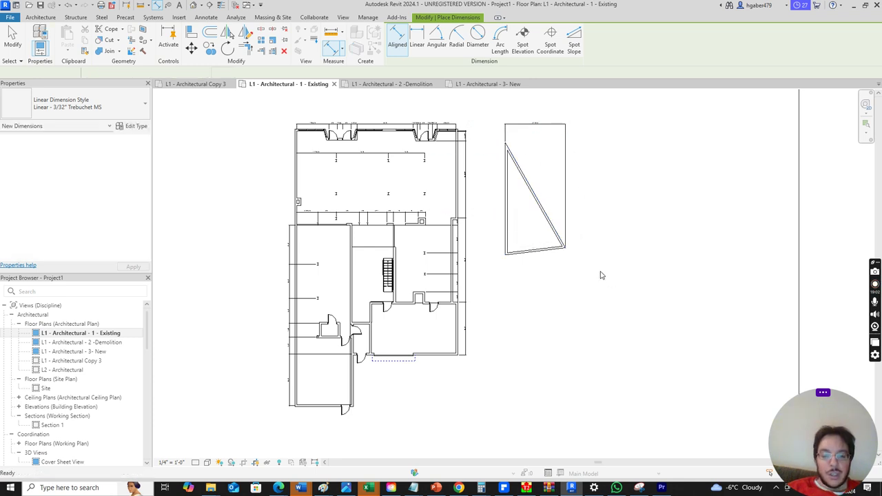
{"action": "key", "text": "ctrl+z"}
{"action": "key", "text": "ctrl+z"}
{"action": "key", "text": "ctrl+z"}
{"action": "key", "text": "Escape"}
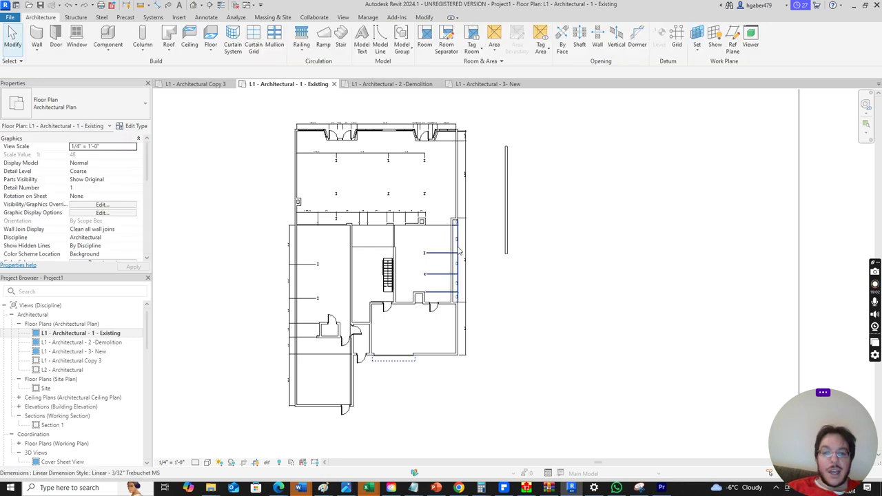
{"action": "key", "text": "ctrl+z"}
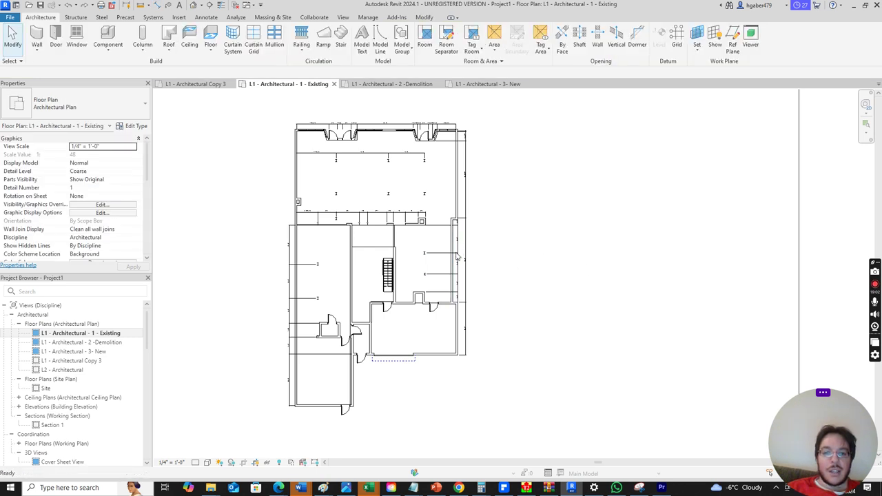
- Open the L1 - Architectural - 2 -Demolition floor plan and start the Modify tab's Demolish tool
{"action": "double_click", "coordinate": [106, 342]}
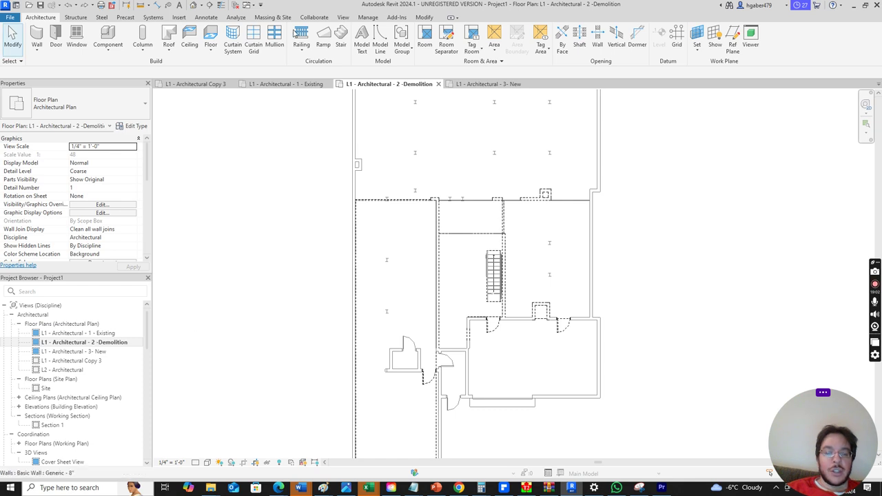
{"action": "left_click", "coordinate": [425, 19]}
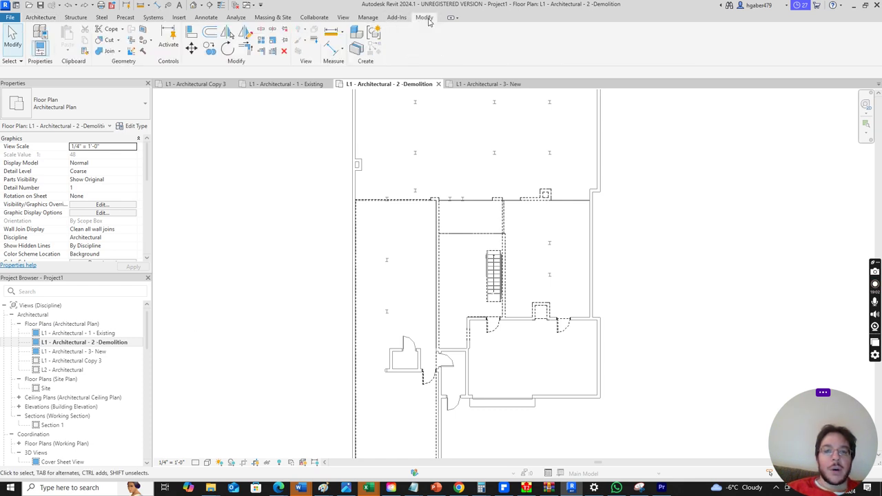
{"action": "left_click", "coordinate": [143, 53]}
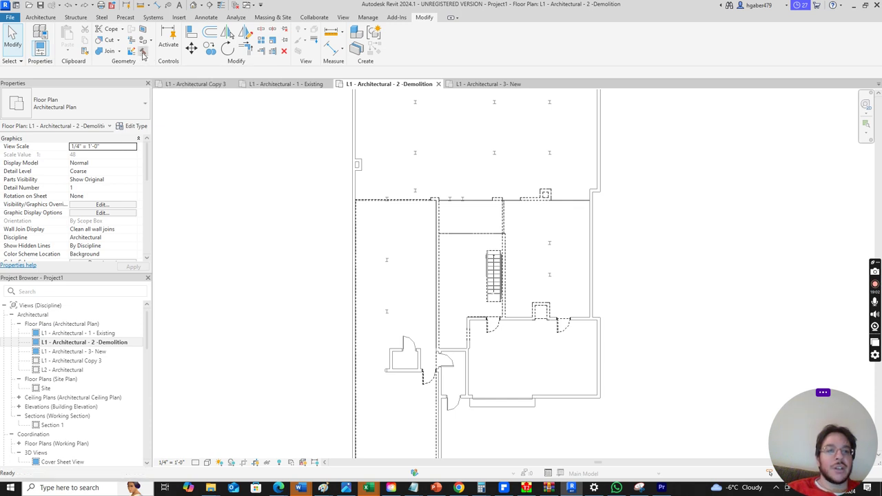
{"action": "left_click", "coordinate": [142, 53]}
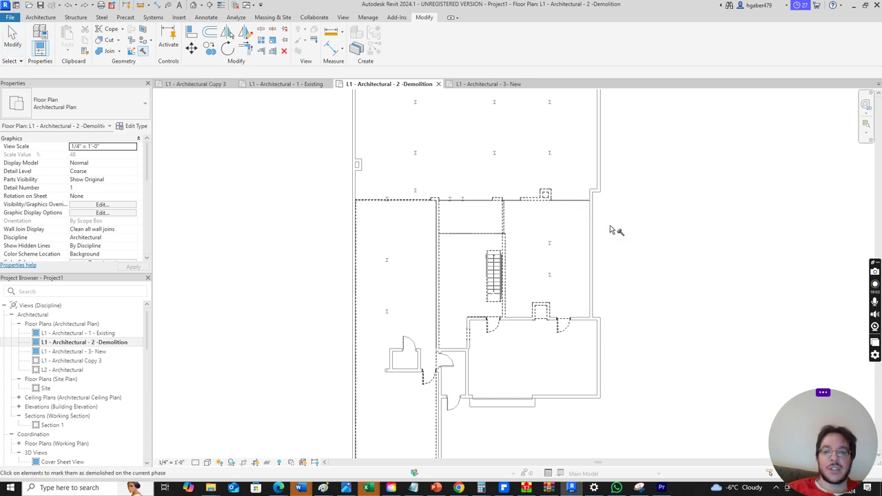
{"action": "scroll", "coordinate": [608, 247], "scroll_direction": "up", "scroll_amount": 3}
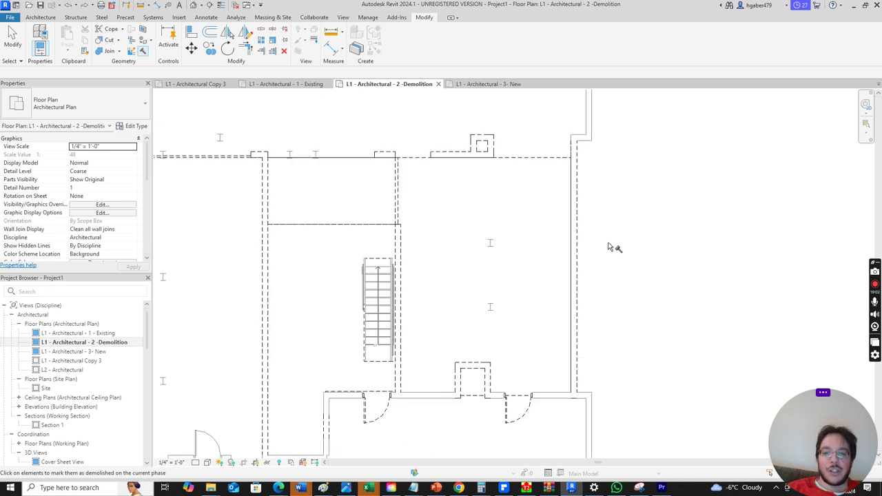
{"action": "scroll", "coordinate": [608, 247], "scroll_direction": "down", "scroll_amount": 1}
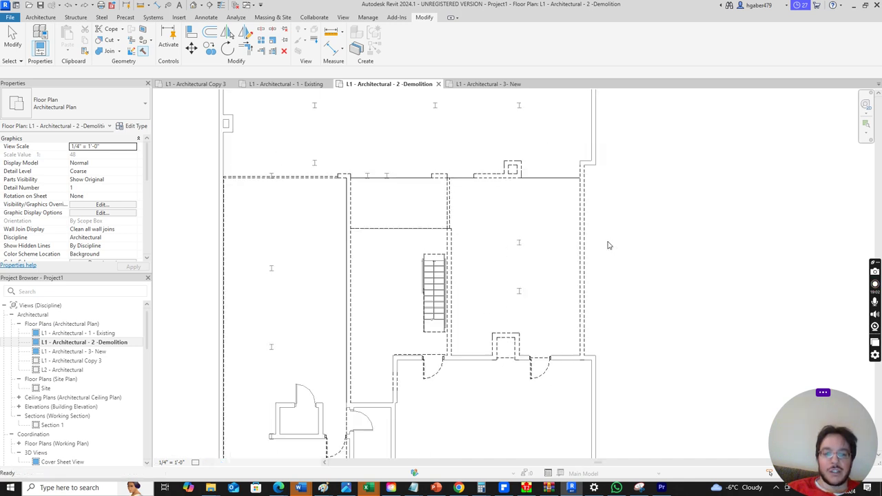
{"action": "scroll", "coordinate": [607, 244], "scroll_direction": "down", "scroll_amount": 1}
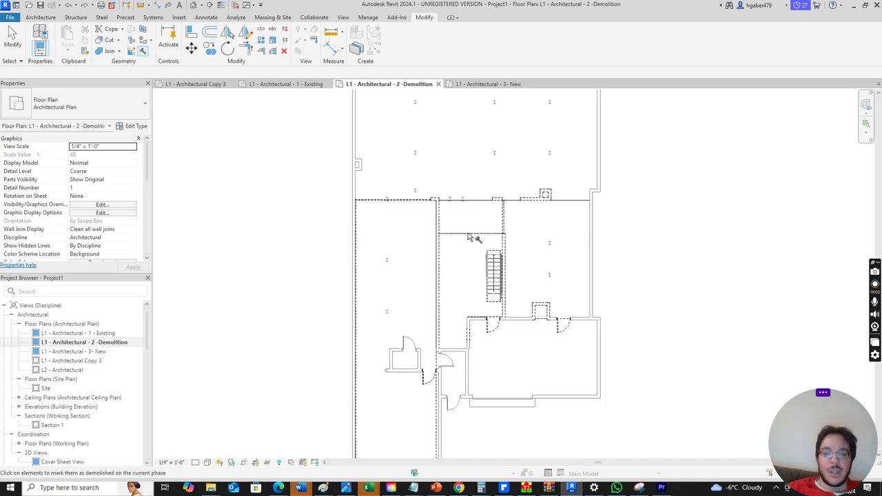
- Open the L1 - Architectural - 3 - New floor plan and zoom around its proposed first-floor layout
{"action": "double_click", "coordinate": [100, 353]}
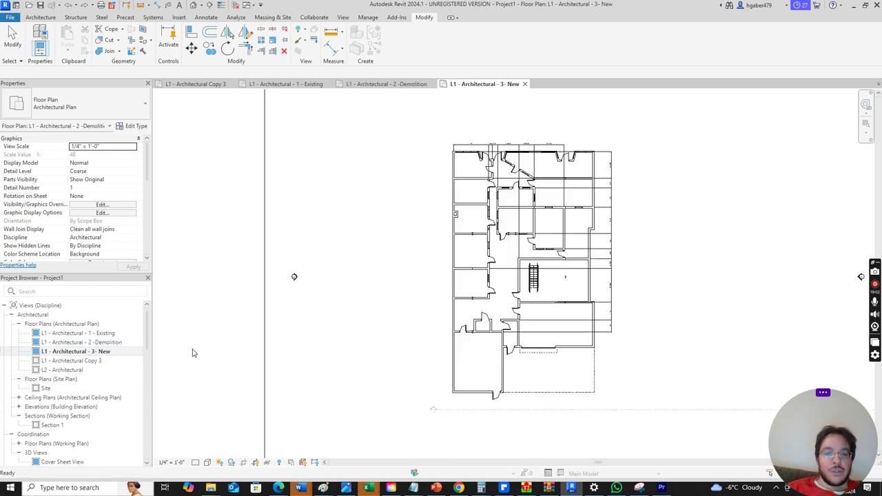
{"action": "scroll", "coordinate": [598, 251], "scroll_direction": "up", "scroll_amount": 2}
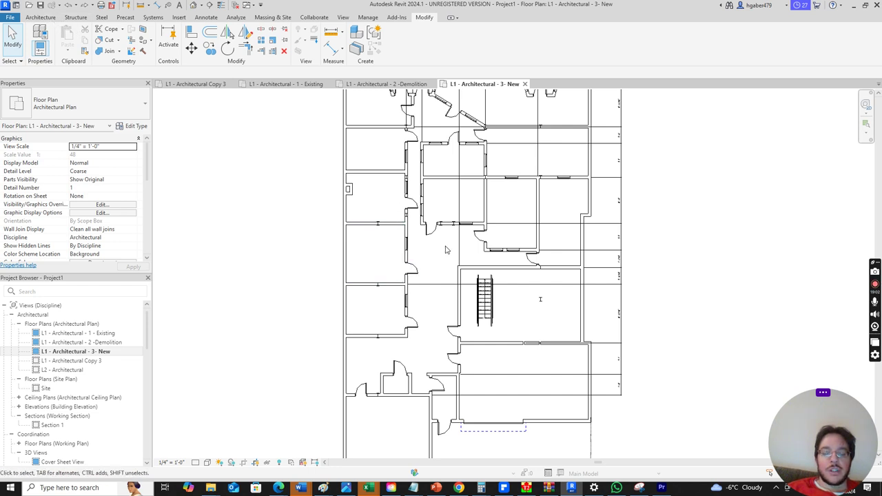
{"action": "scroll", "coordinate": [446, 249], "scroll_direction": "down", "scroll_amount": 2}
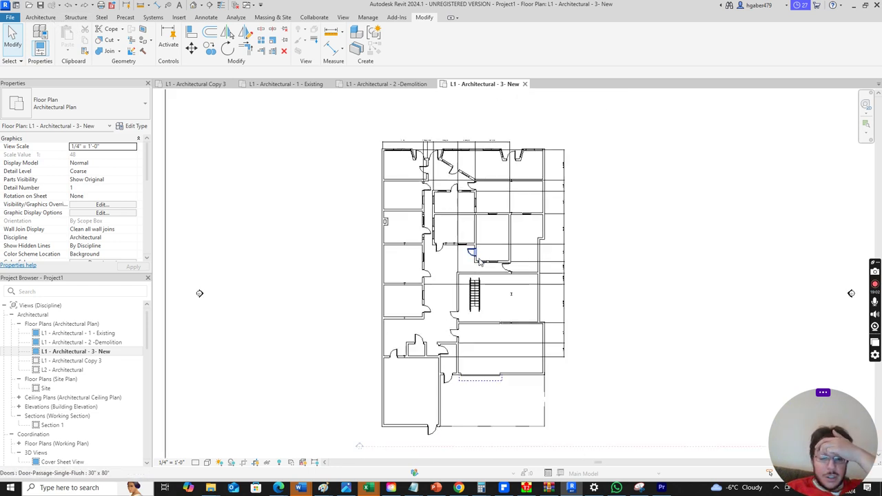
{"action": "scroll", "coordinate": [510, 310], "scroll_direction": "down", "scroll_amount": 1}
{"action": "scroll", "coordinate": [544, 324], "scroll_direction": "down", "scroll_amount": 1}
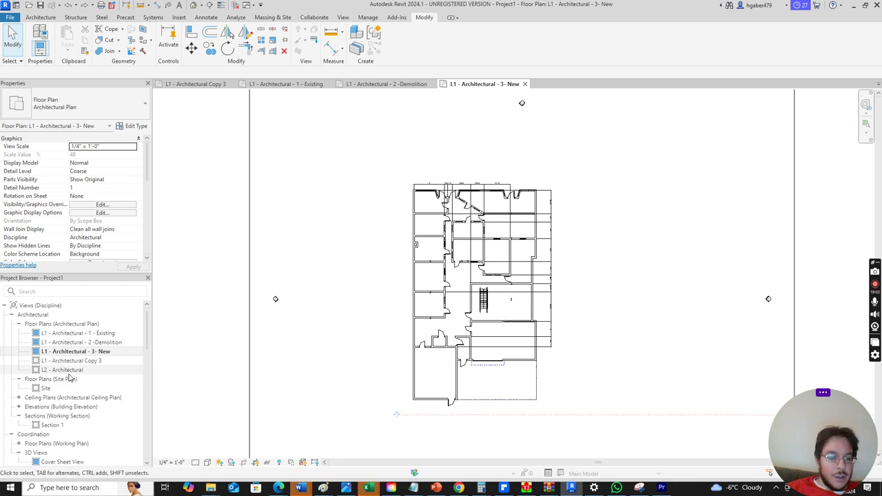
{"action": "scroll", "coordinate": [69, 377], "scroll_direction": "down", "scroll_amount": 10}
{"action": "scroll", "coordinate": [69, 375], "scroll_direction": "up", "scroll_amount": 2}
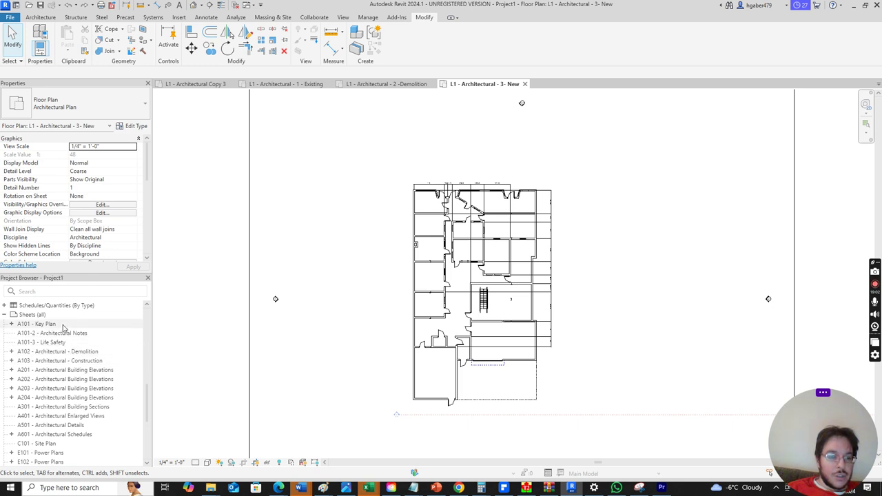
{"action": "scroll", "coordinate": [62, 327], "scroll_direction": "up", "scroll_amount": 2}
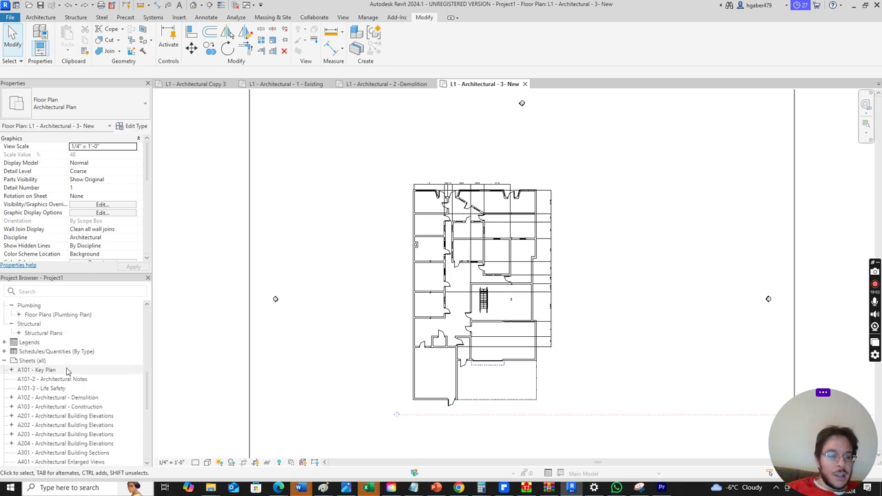
- Open sheets A101 Key Plan, A101-2 Architectural Notes and A101-3 Life Safety, zooming into the code analysis
{"action": "double_click", "coordinate": [42, 370]}
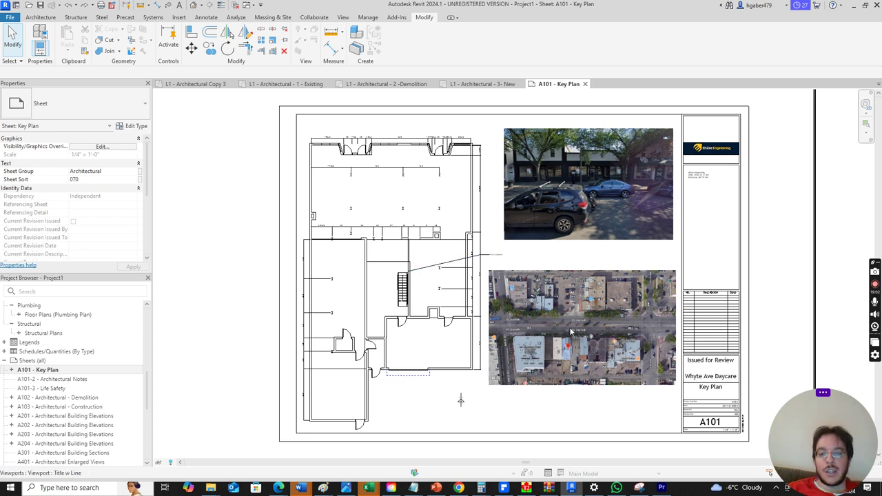
{"action": "double_click", "coordinate": [60, 383]}
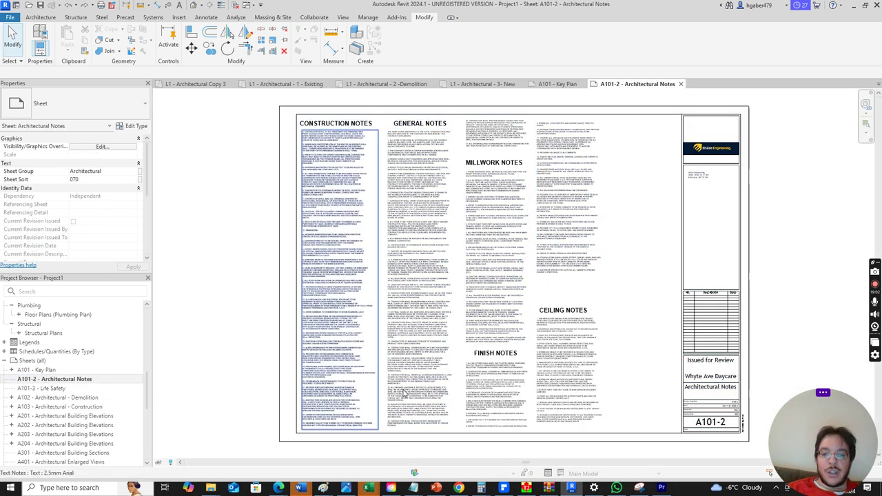
{"action": "double_click", "coordinate": [43, 388]}
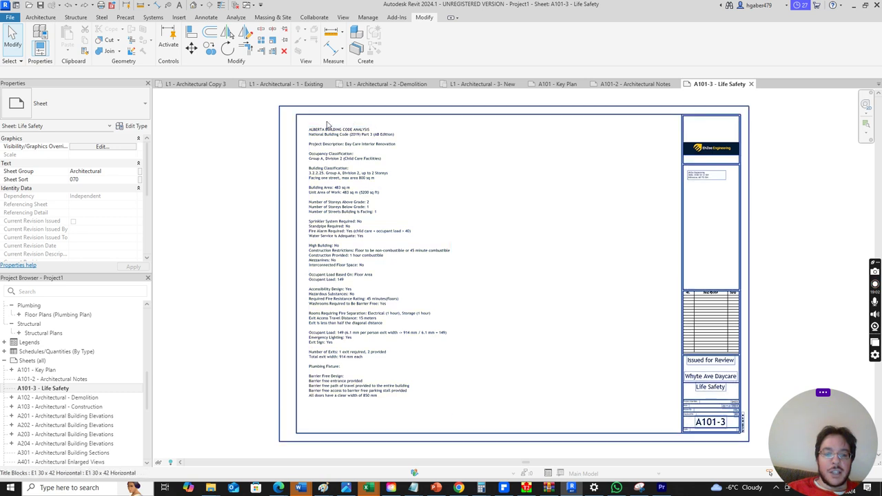
{"action": "scroll", "coordinate": [324, 127], "scroll_direction": "up", "scroll_amount": 2}
{"action": "scroll", "coordinate": [322, 157], "scroll_direction": "down", "scroll_amount": 2}
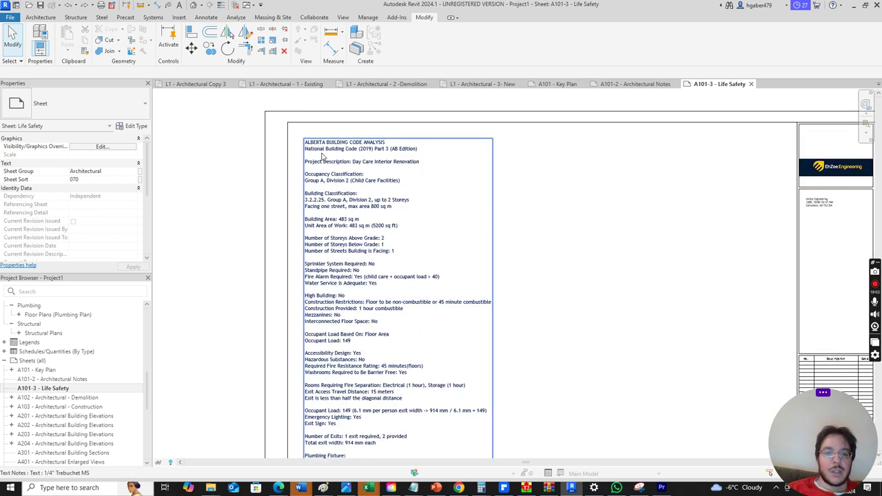
{"action": "scroll", "coordinate": [322, 157], "scroll_direction": "up", "scroll_amount": 3}
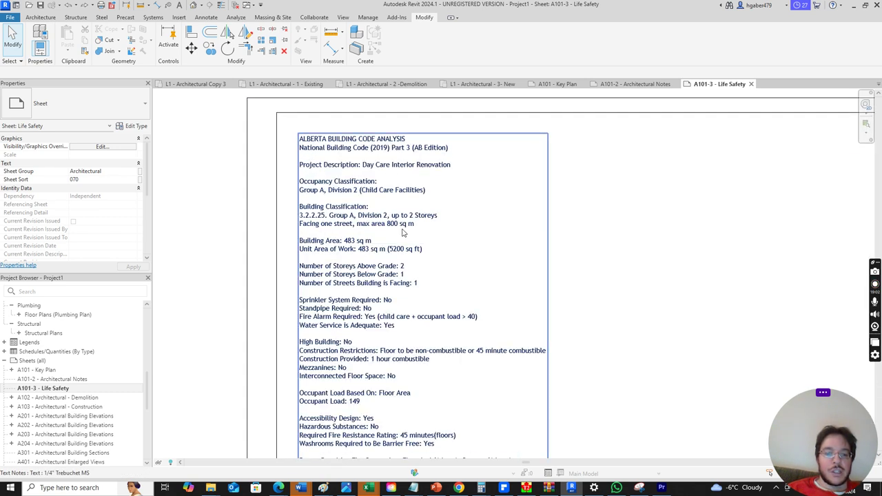
{"action": "scroll", "coordinate": [403, 232], "scroll_direction": "down", "scroll_amount": 2}
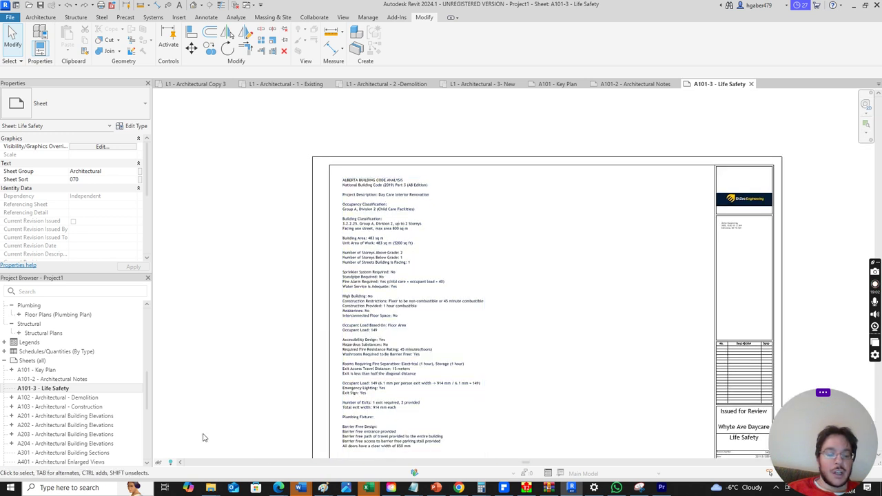
- Open the A102 - Architectural - Demolition sheet and zoom in to read its notes
{"action": "double_click", "coordinate": [87, 398]}
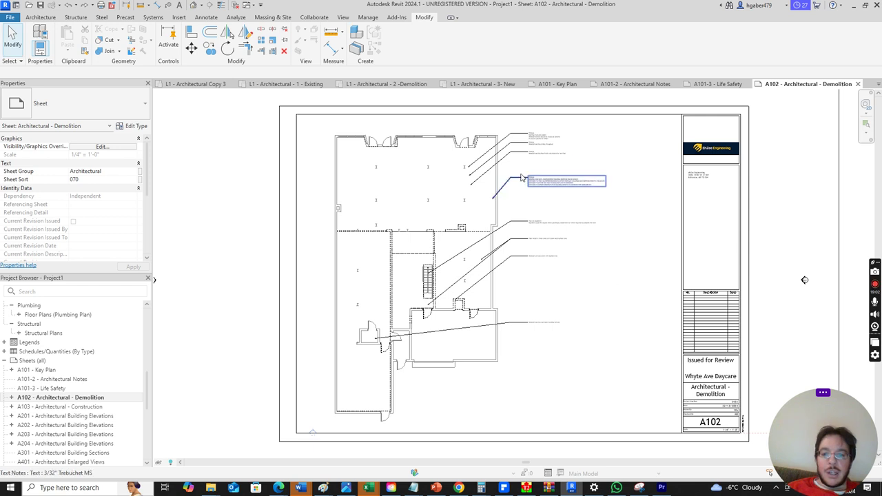
{"action": "scroll", "coordinate": [525, 158], "scroll_direction": "up", "scroll_amount": 2}
{"action": "scroll", "coordinate": [525, 158], "scroll_direction": "up", "scroll_amount": 2}
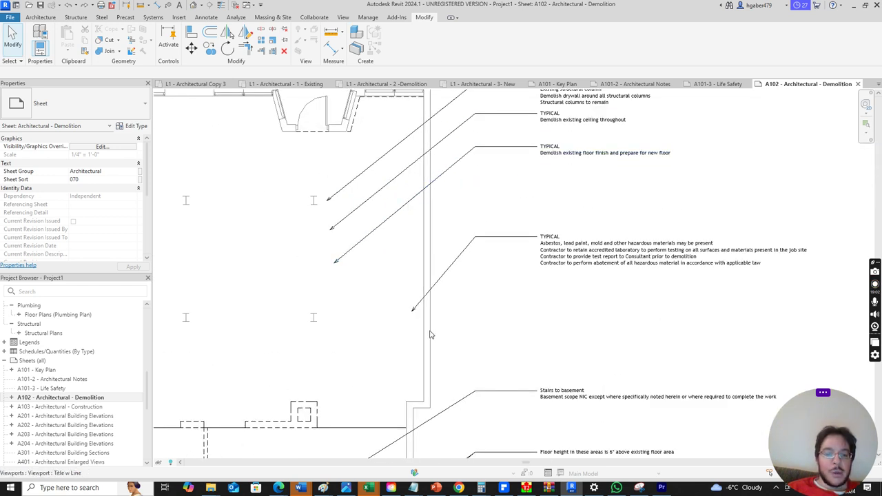
{"action": "scroll", "coordinate": [426, 313], "scroll_direction": "down", "scroll_amount": 5}
{"action": "scroll", "coordinate": [406, 246], "scroll_direction": "down", "scroll_amount": 1}
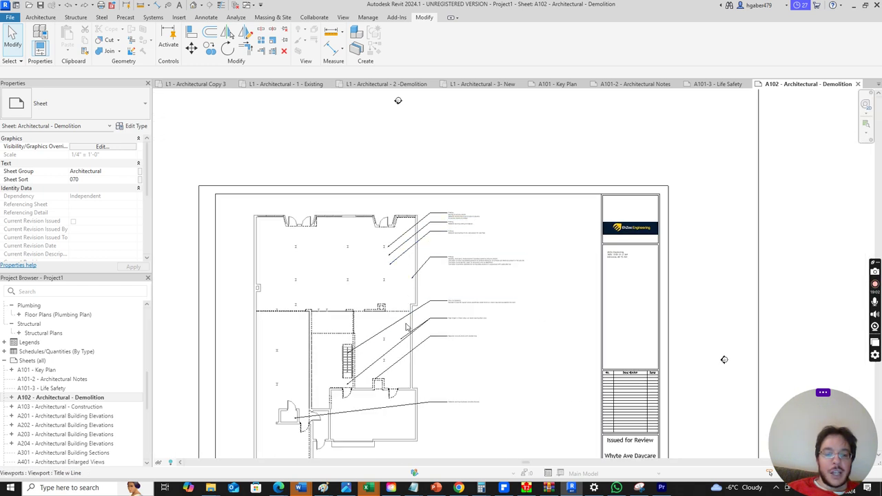
{"action": "scroll", "coordinate": [401, 373], "scroll_direction": "up", "scroll_amount": 1}
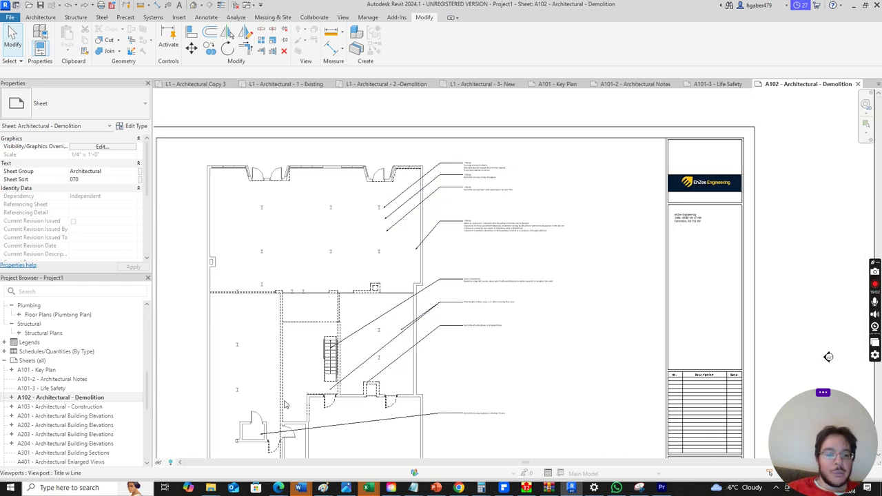
- Open the A103 - Architectural - Construction sheet and zoom to view the new layout
{"action": "double_click", "coordinate": [68, 406]}
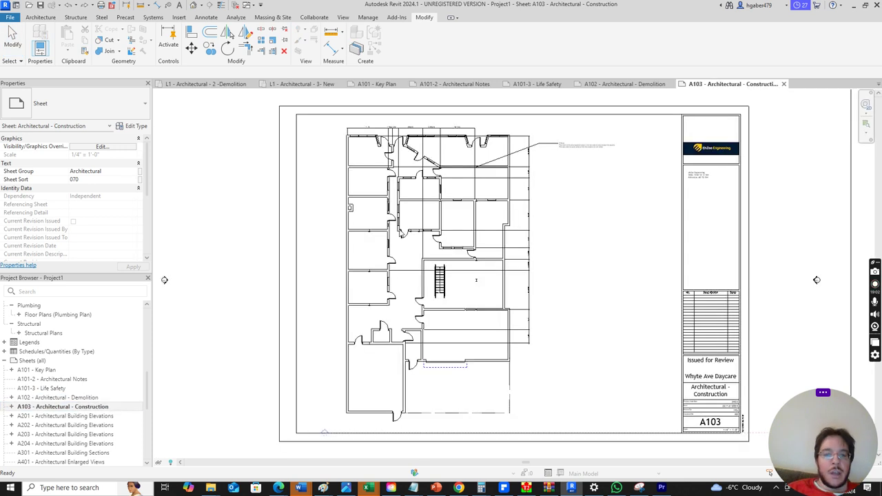
{"action": "scroll", "coordinate": [547, 129], "scroll_direction": "up", "scroll_amount": 3}
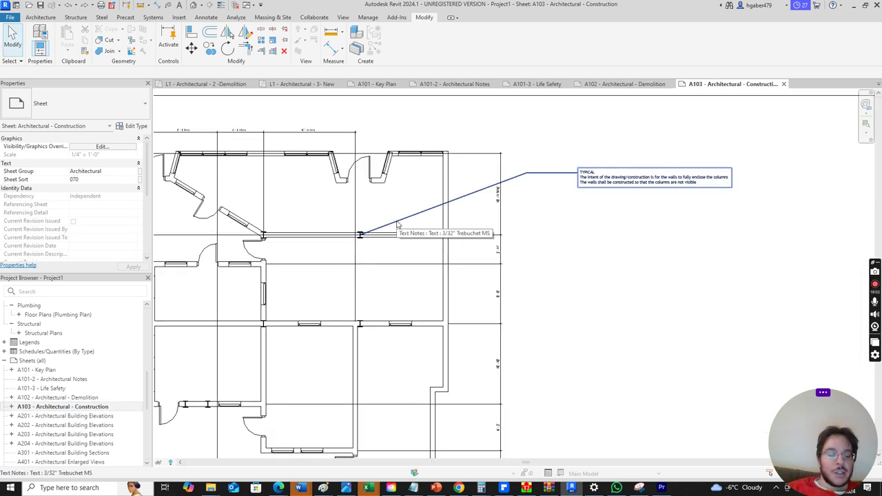
{"action": "scroll", "coordinate": [397, 224], "scroll_direction": "down", "scroll_amount": 3}
{"action": "scroll", "coordinate": [76, 420], "scroll_direction": "down", "scroll_amount": 2}
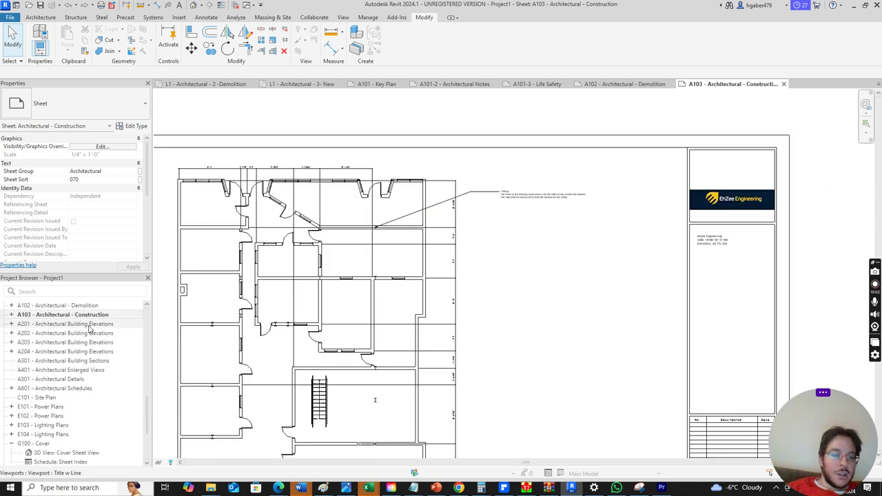
- Open elevation sheets A201, A202, A203 and A204 in turn, then A601 - Architectural Schedules
{"action": "double_click", "coordinate": [89, 325]}
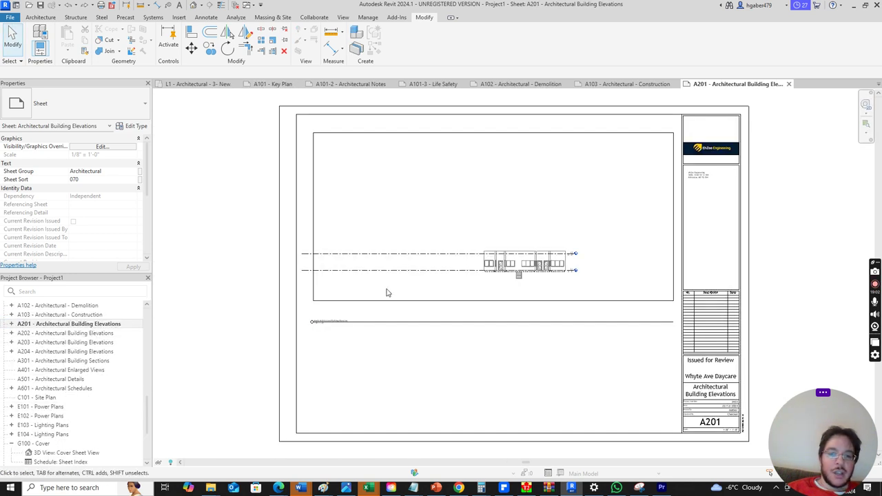
{"action": "scroll", "coordinate": [541, 269], "scroll_direction": "up", "scroll_amount": 5}
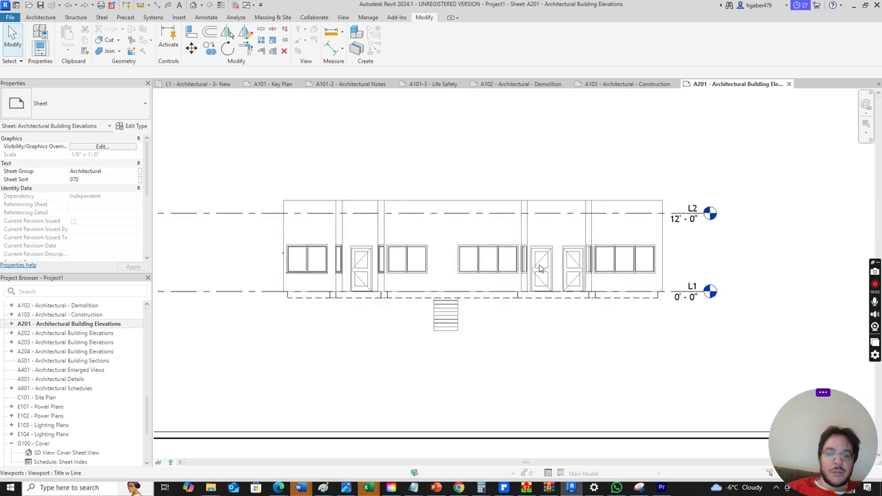
{"action": "scroll", "coordinate": [638, 270], "scroll_direction": "down", "scroll_amount": 1}
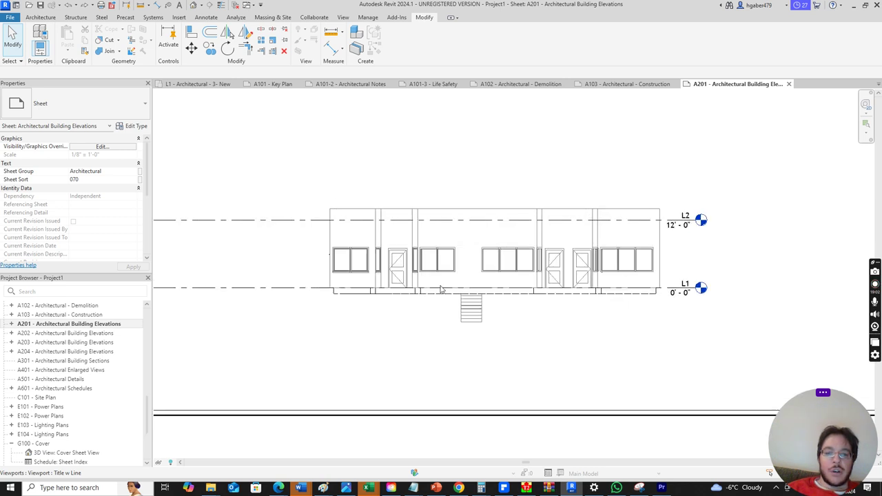
{"action": "scroll", "coordinate": [441, 289], "scroll_direction": "down", "scroll_amount": 2}
{"action": "double_click", "coordinate": [68, 334]}
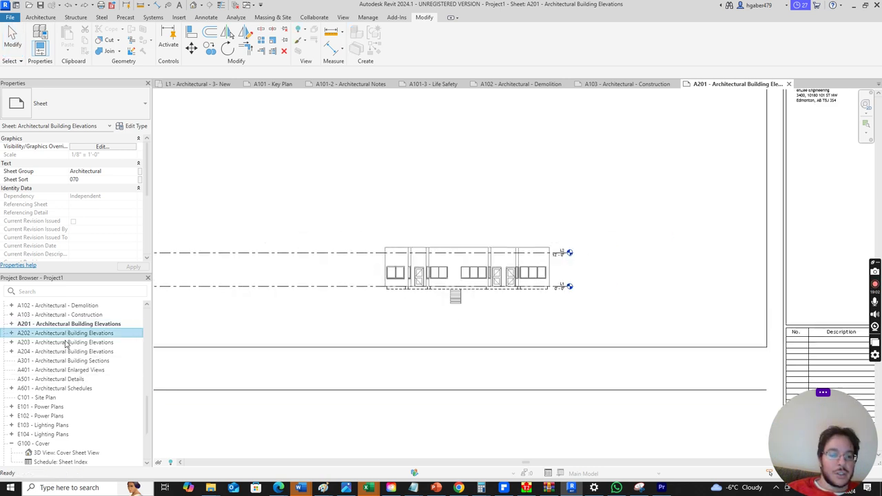
{"action": "double_click", "coordinate": [66, 343]}
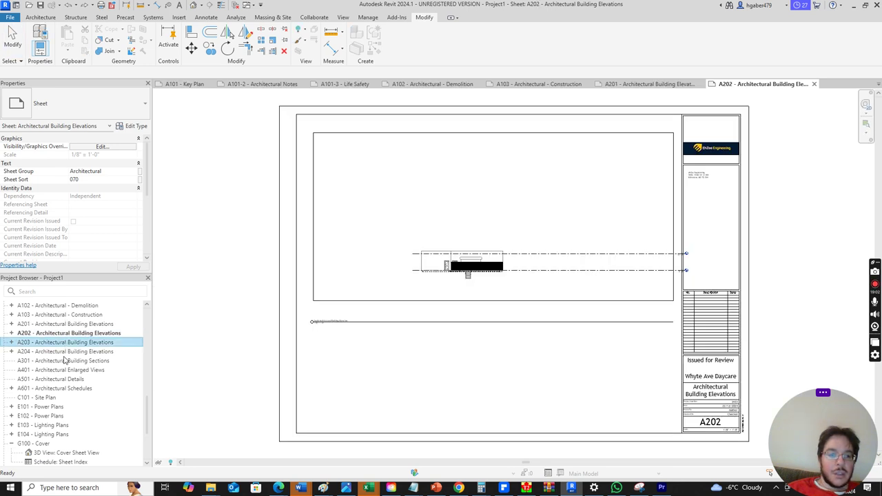
{"action": "double_click", "coordinate": [64, 351]}
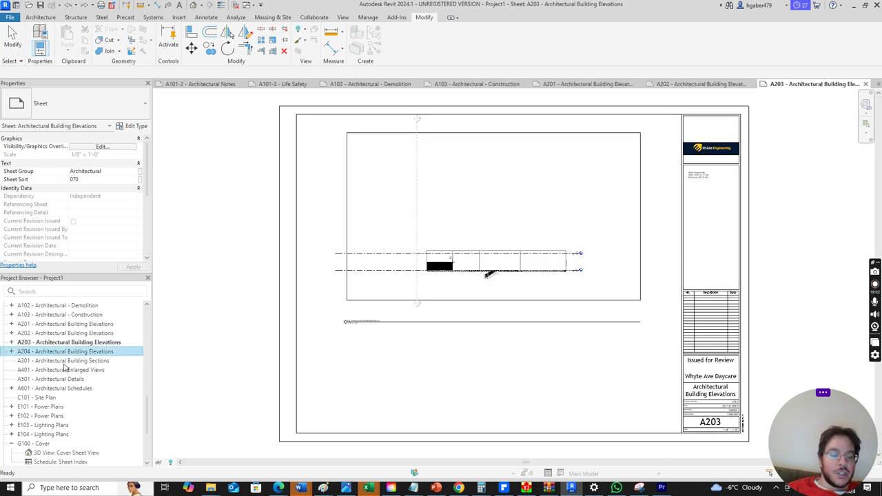
{"action": "left_click", "coordinate": [67, 388]}
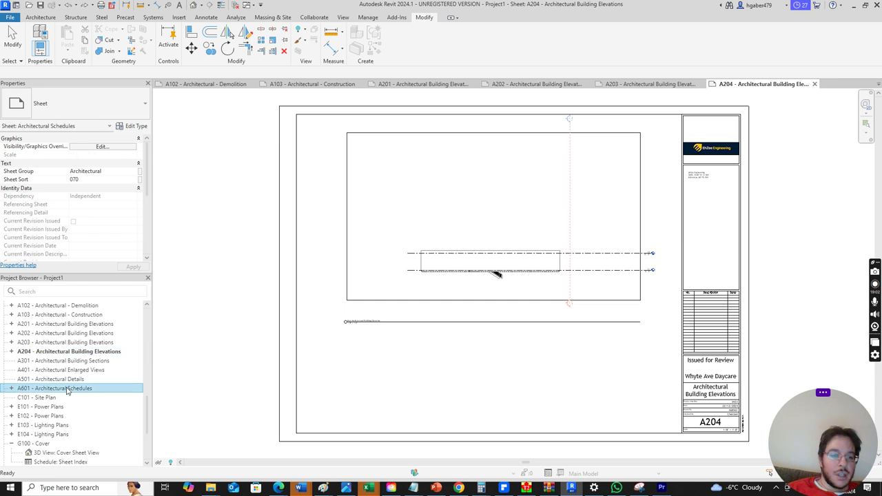
{"action": "double_click", "coordinate": [67, 389]}
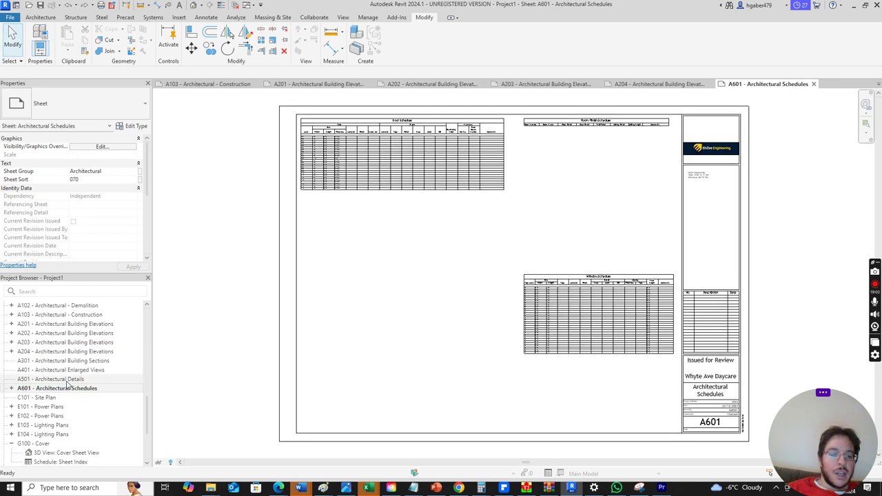
- Open the E101 - Power Plans sheet, select its floor-plan viewport and zoom in on the plan
{"action": "scroll", "coordinate": [66, 385], "scroll_direction": "down", "scroll_amount": 2}
{"action": "double_click", "coordinate": [41, 361]}
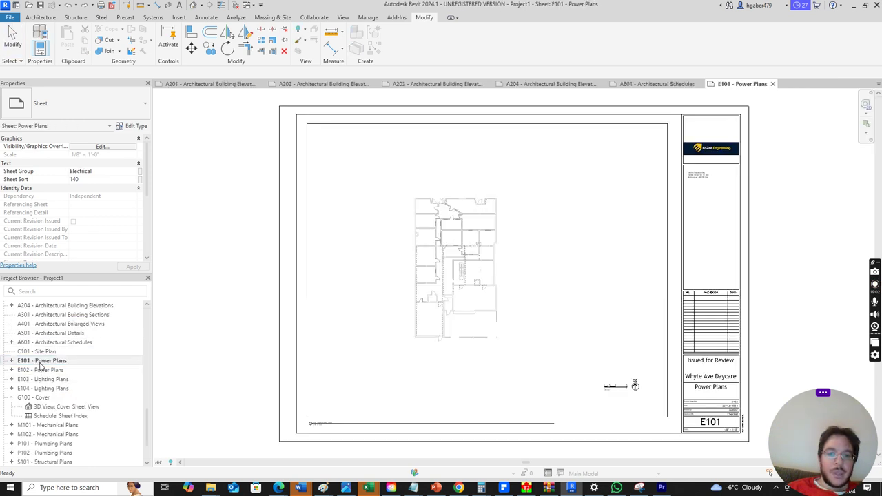
{"action": "left_click", "coordinate": [456, 251]}
{"action": "scroll", "coordinate": [482, 257], "scroll_direction": "up", "scroll_amount": 2}
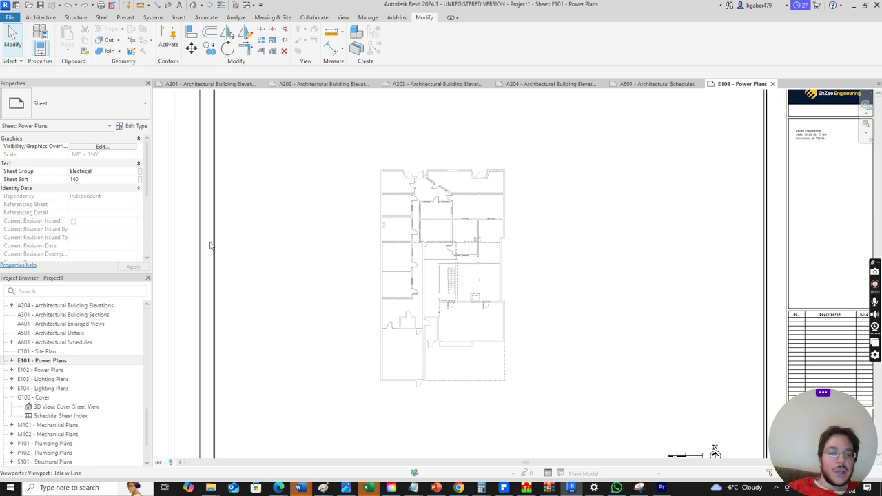
{"action": "scroll", "coordinate": [78, 193], "scroll_direction": "down", "scroll_amount": 5}
{"action": "scroll", "coordinate": [69, 388], "scroll_direction": "down", "scroll_amount": 2}
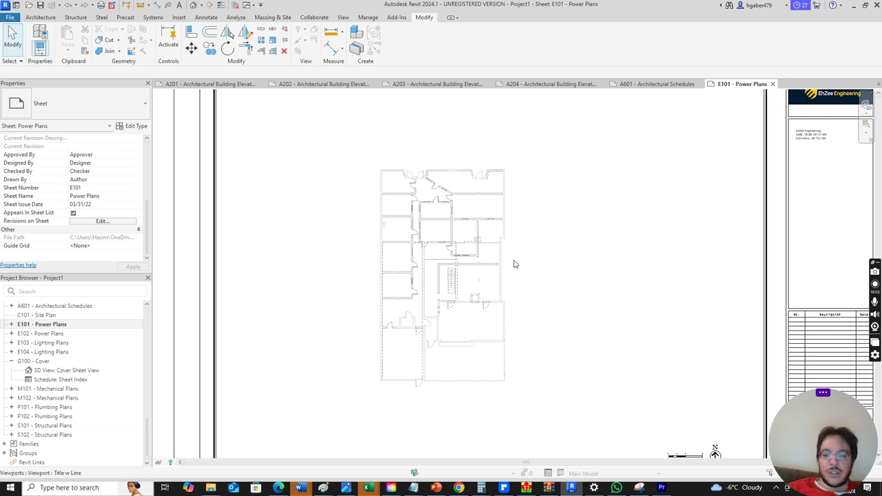
{"action": "scroll", "coordinate": [514, 264], "scroll_direction": "down", "scroll_amount": 3}
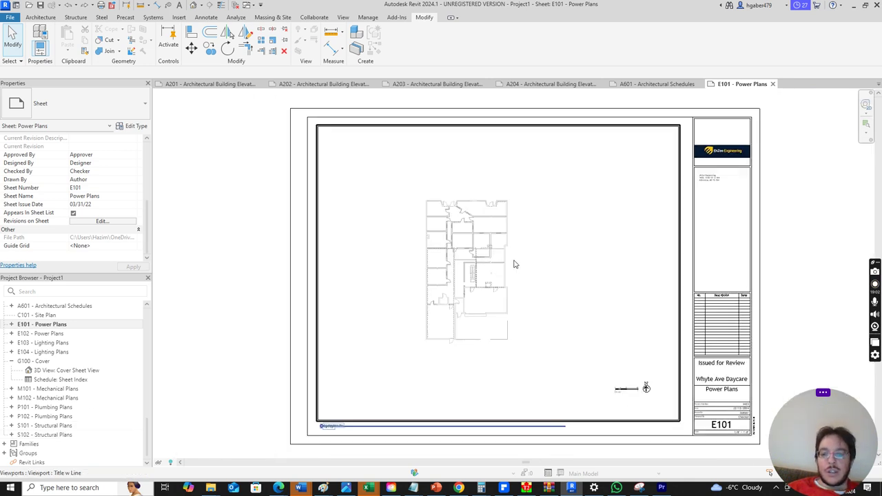
{"action": "scroll", "coordinate": [514, 264], "scroll_direction": "up", "scroll_amount": 3}
{"action": "scroll", "coordinate": [506, 261], "scroll_direction": "up", "scroll_amount": 1}
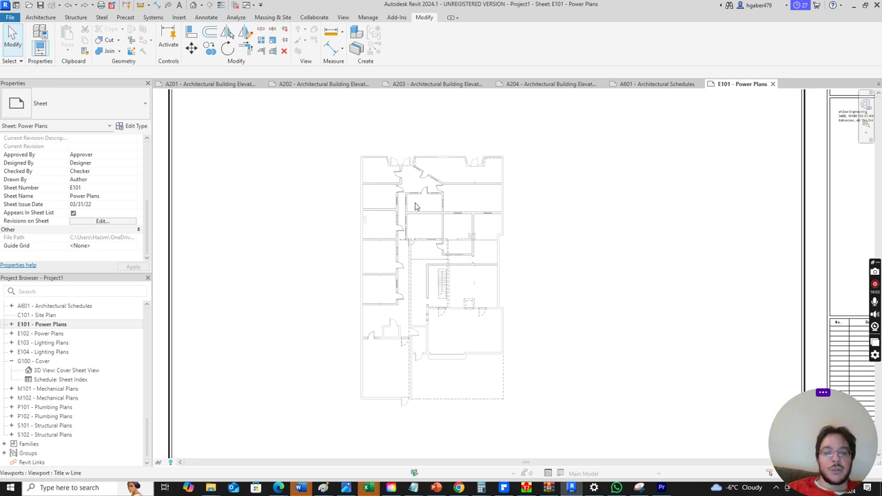